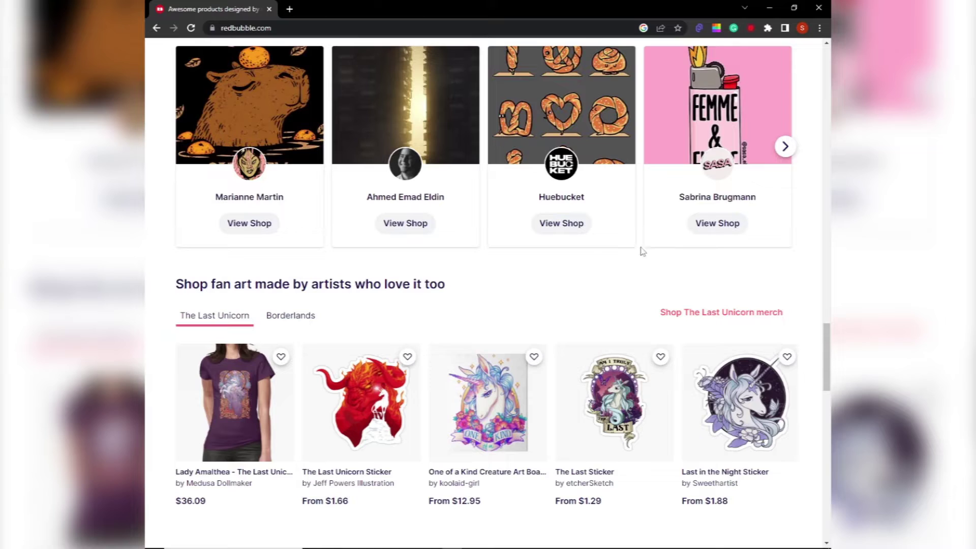
scroll(790, 298, "up", 5)
scroll(806, 317, "up", 13)
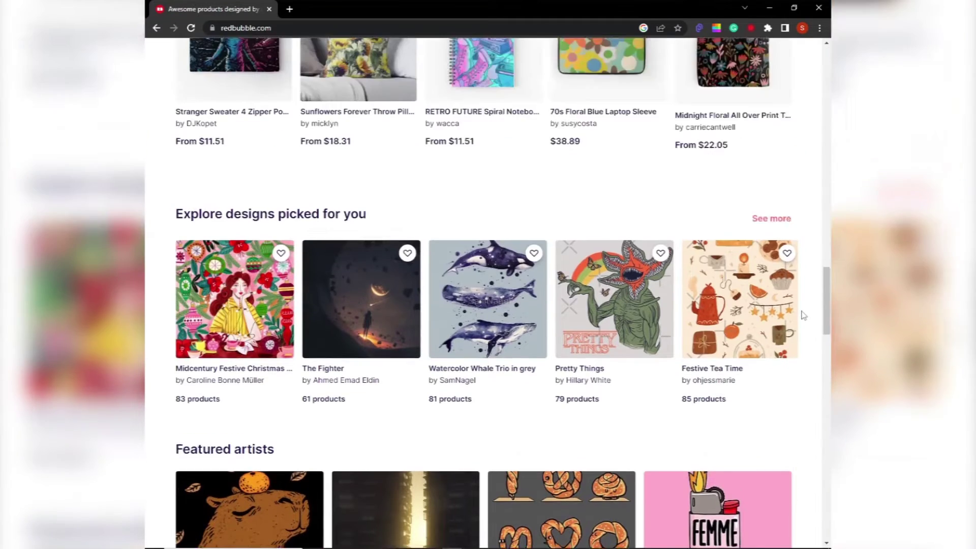
scroll(640, 316, "up", 7)
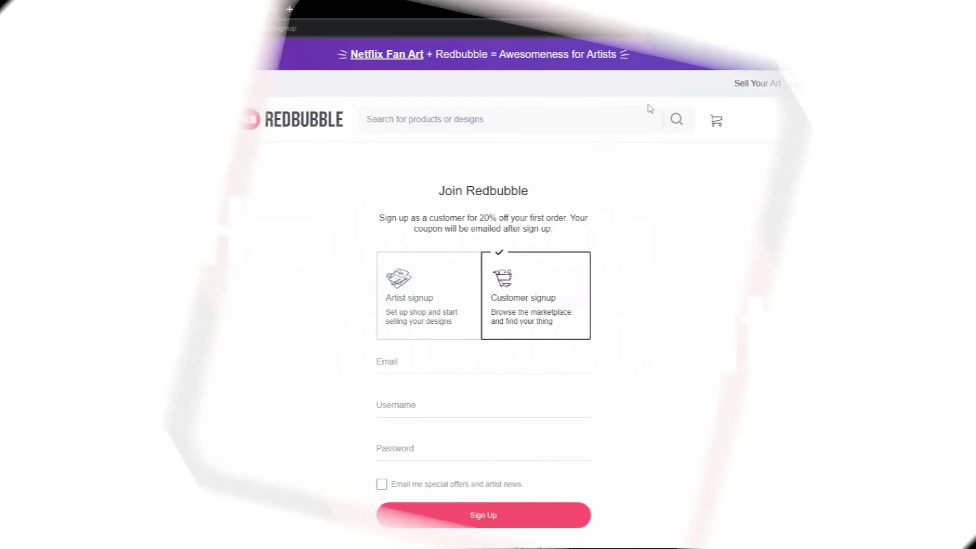
Step: Choose the artist signup and fill in the account email and the shop name Edutech
left_click(436, 330)
scroll(437, 348, "down", 2)
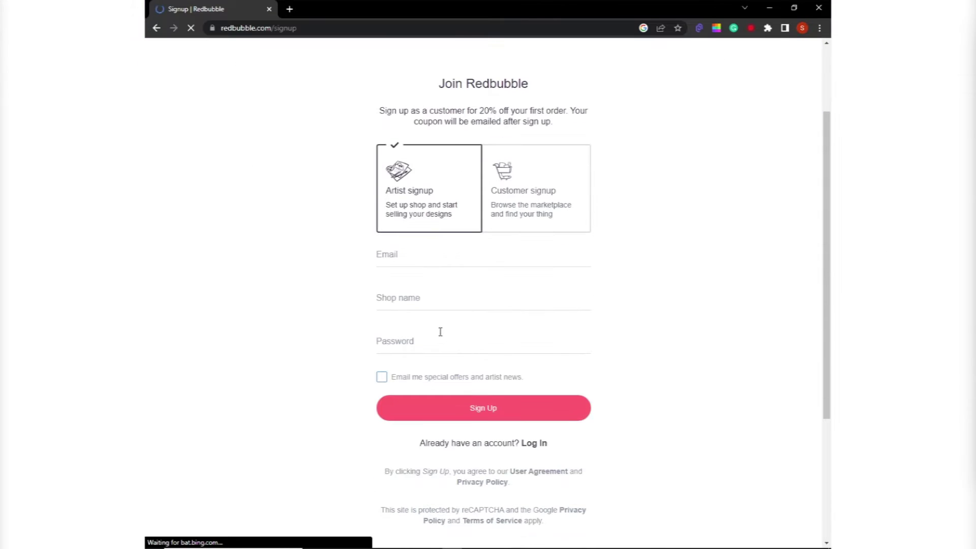
left_click(432, 255)
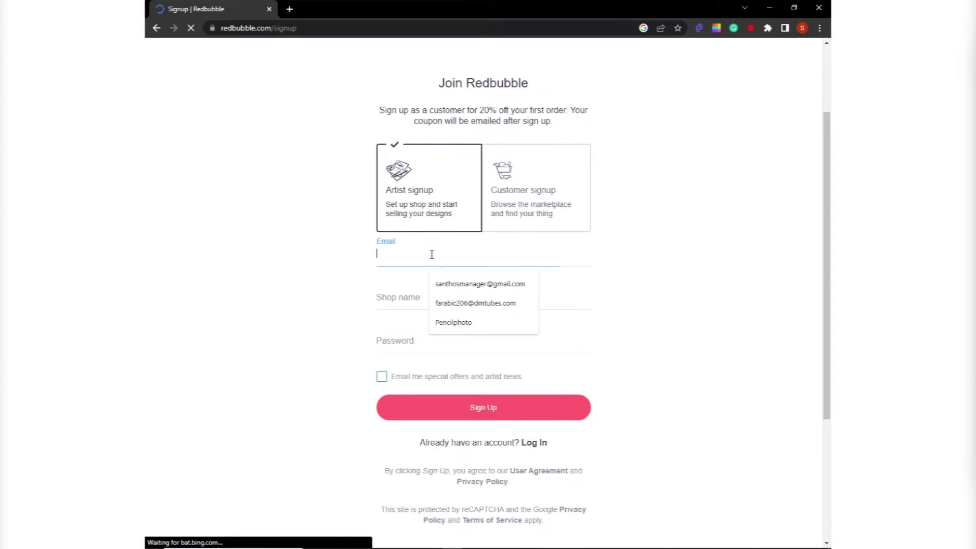
left_click(464, 284)
left_click(416, 298)
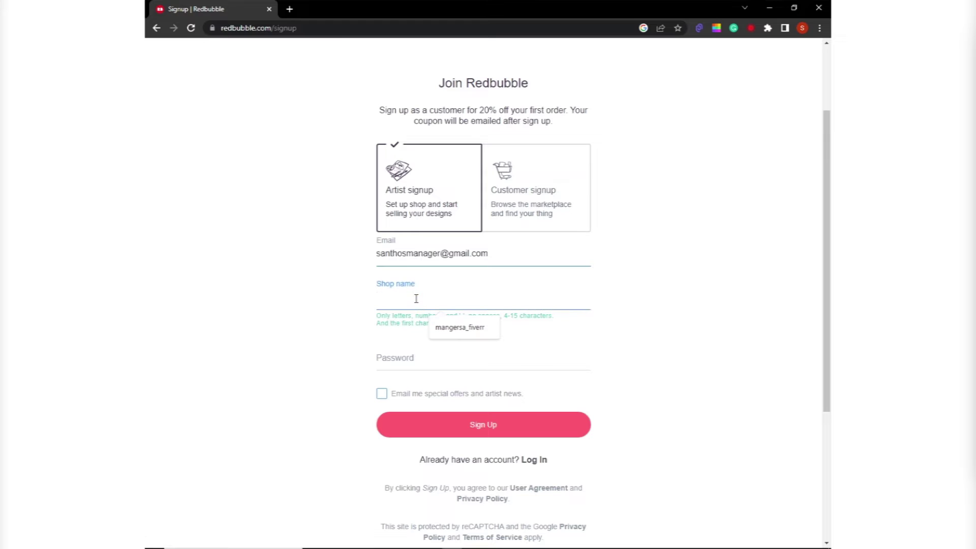
type("Edutech")
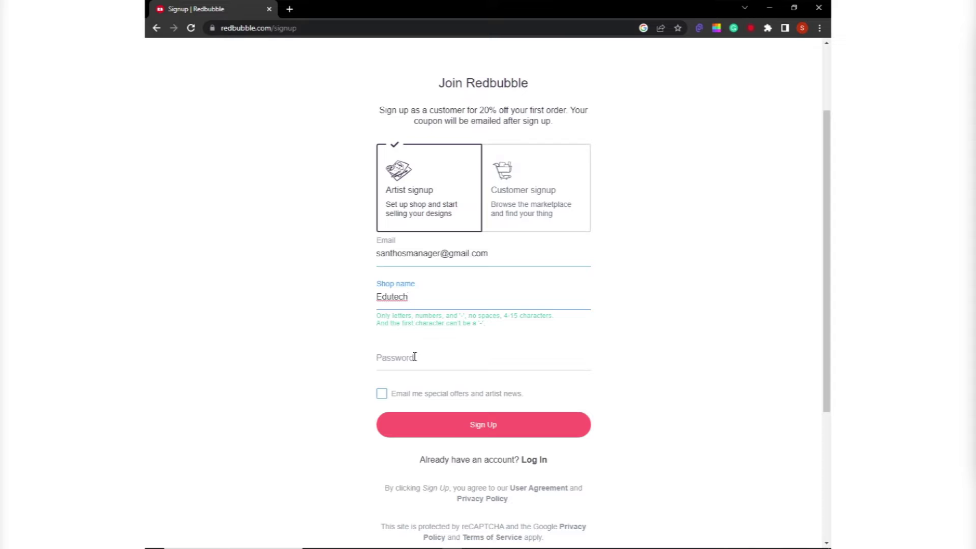
Step: Fill in the account password, extend the shop name to EdutechArts, and submit the signup
left_click(414, 357)
left_click(457, 371)
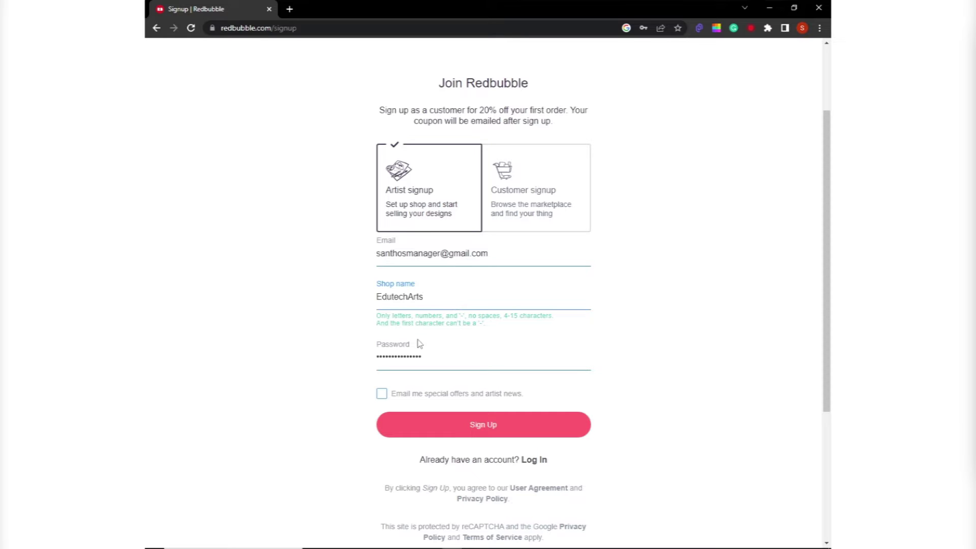
left_click(495, 426)
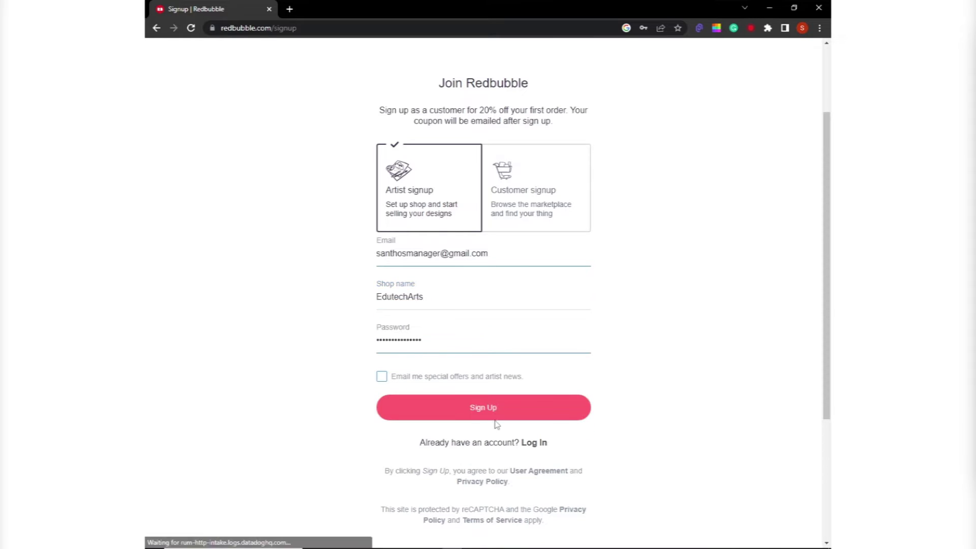
scroll(549, 399, "down", 4)
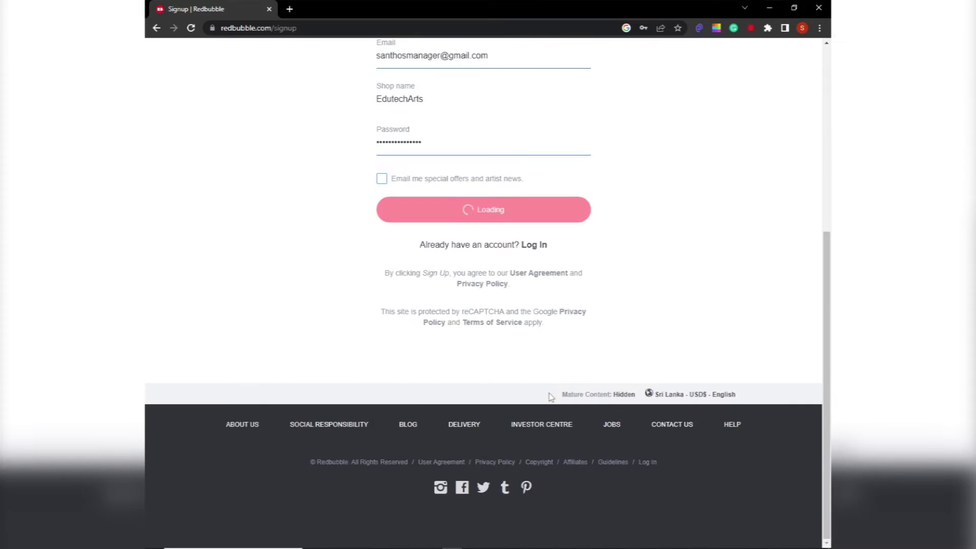
scroll(551, 395, "up", 4)
scroll(544, 387, "up", 2)
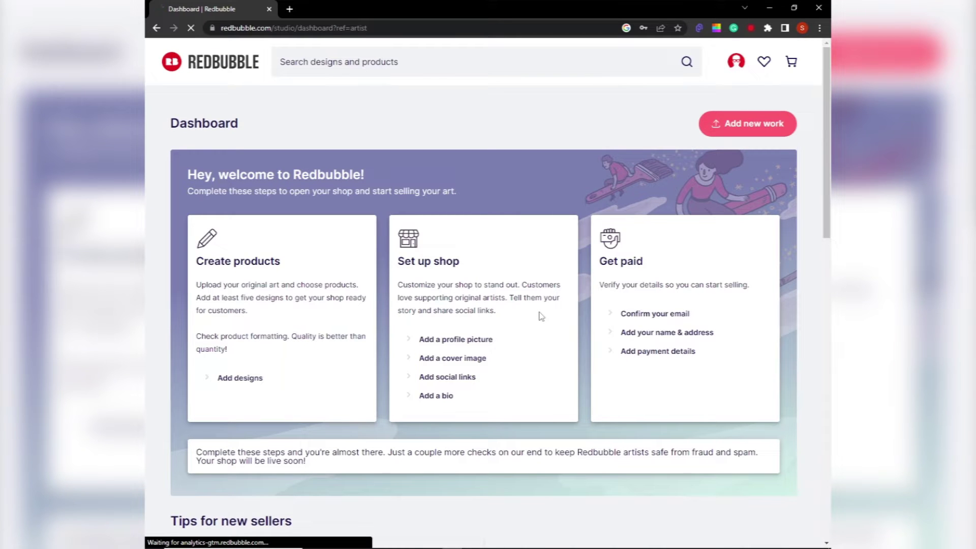
Step: Upload the Edutech logo PNG from the "intro, outro and logo" folder as the profile avatar, and return to the profile settings
scroll(407, 341, "down", 2)
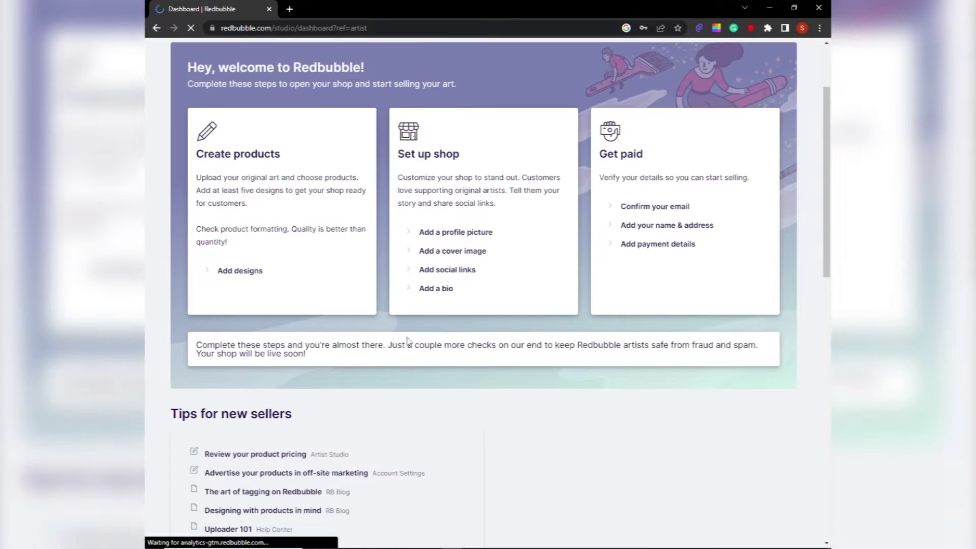
scroll(407, 341, "down", 4)
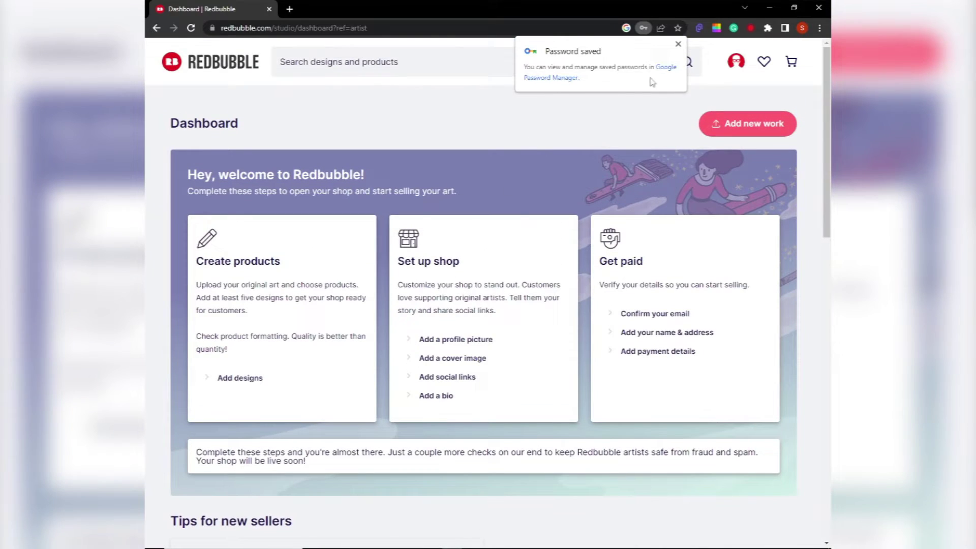
left_click(444, 341)
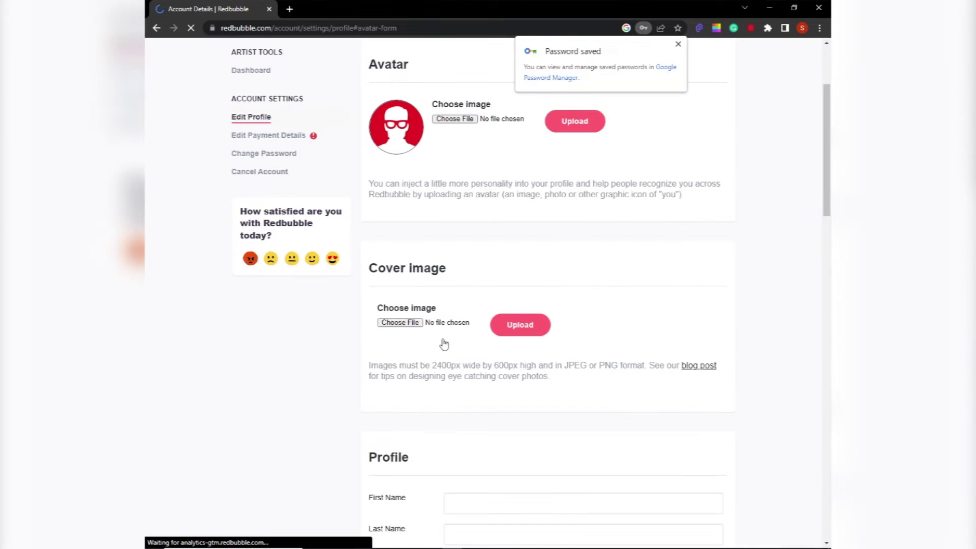
left_click(455, 118)
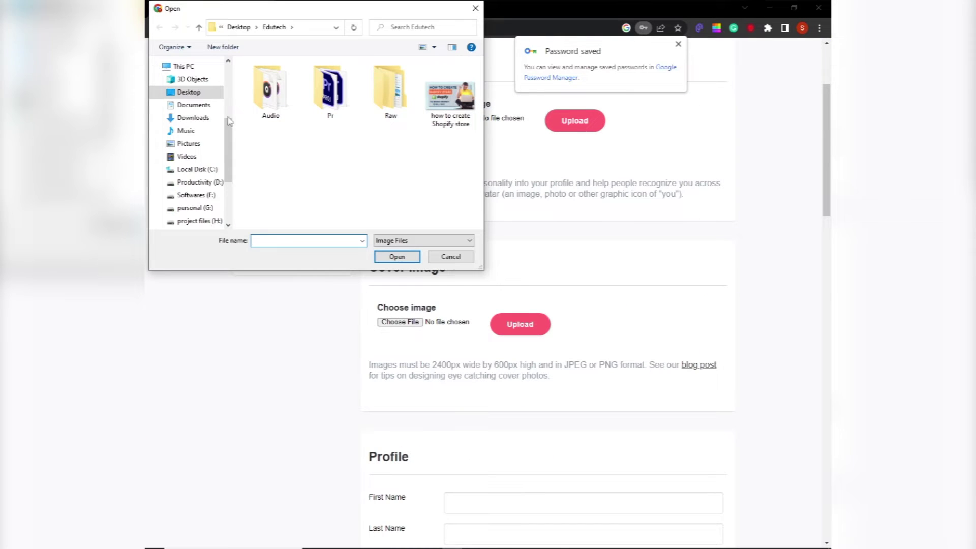
left_click(199, 221)
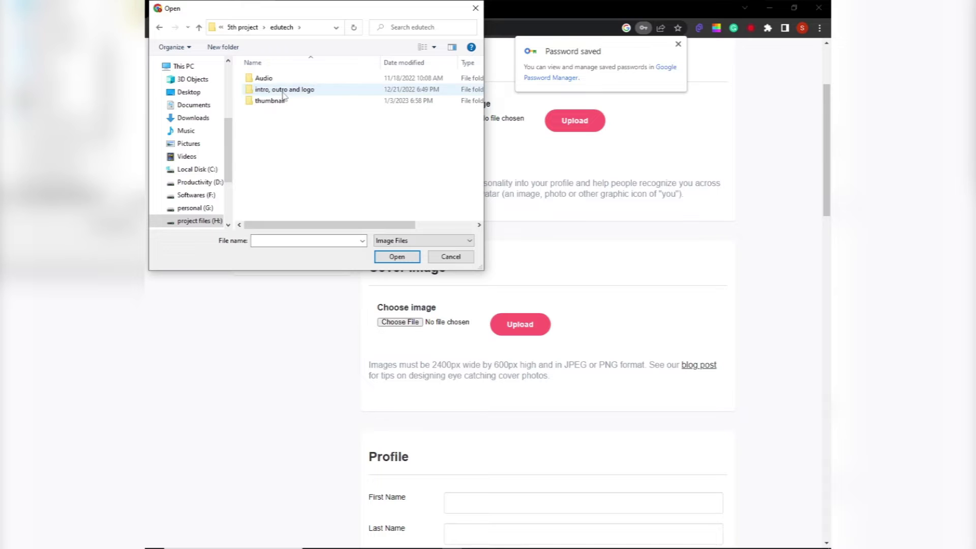
double_click(282, 90)
left_click(277, 97)
left_click(397, 257)
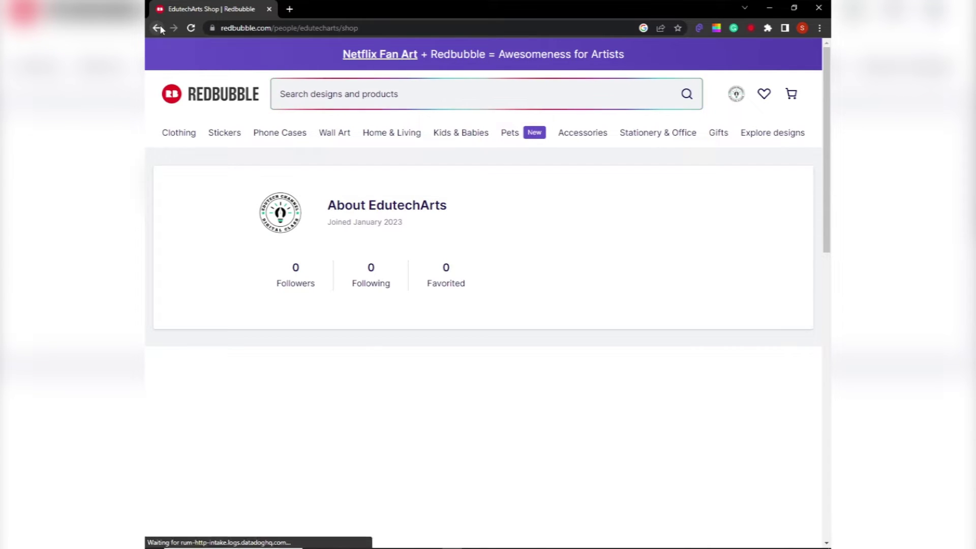
left_click(159, 28)
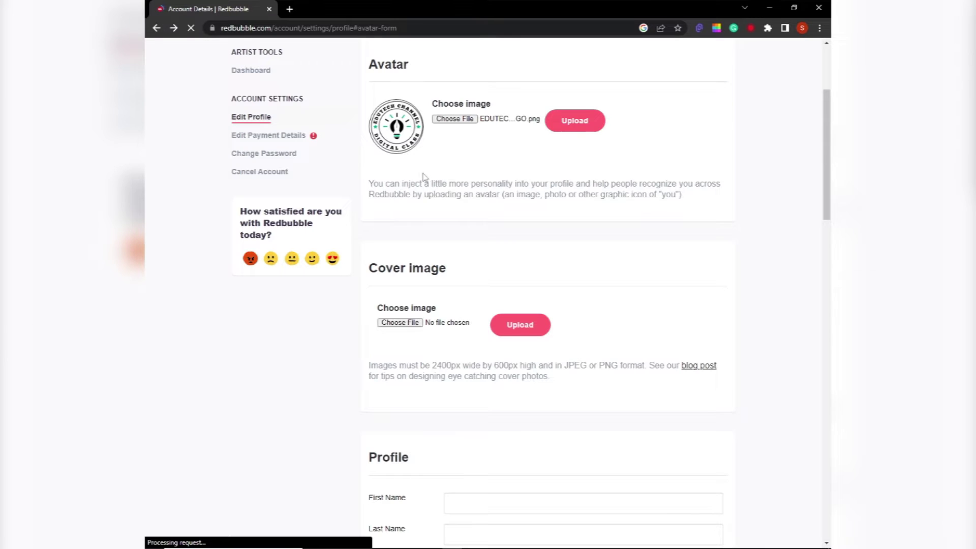
Step: Search Google for Canva in a new browser tab and open the Canva site for making the cover image
scroll(424, 176, "down", 2)
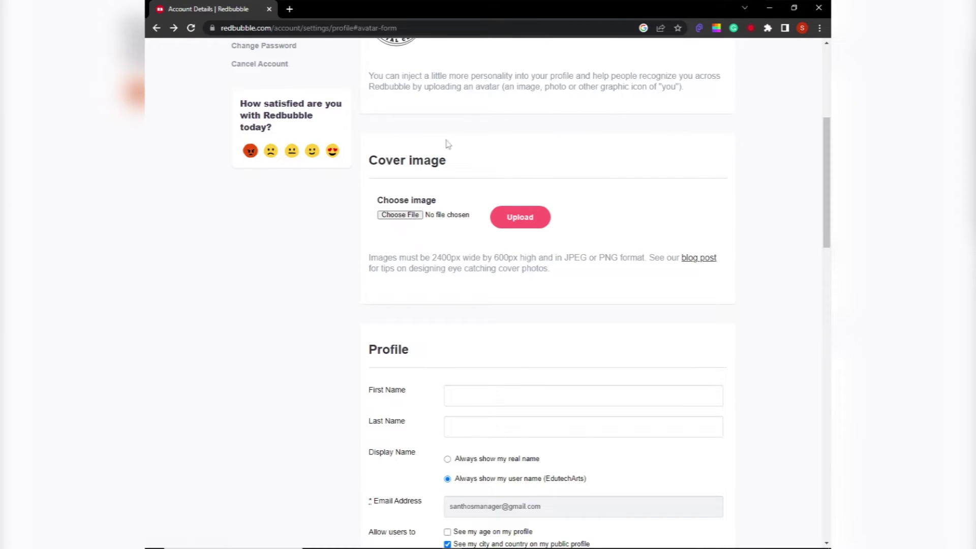
left_click(292, 10)
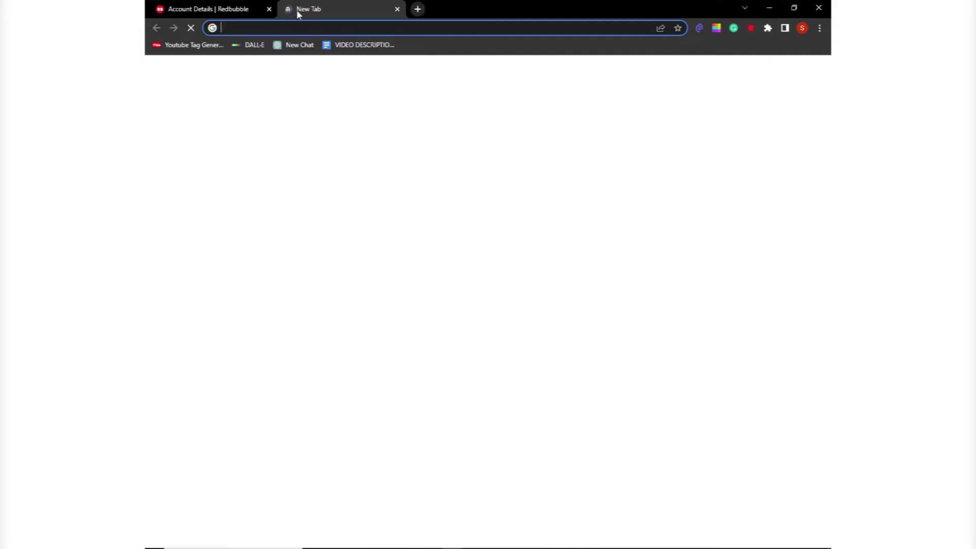
left_click(426, 216)
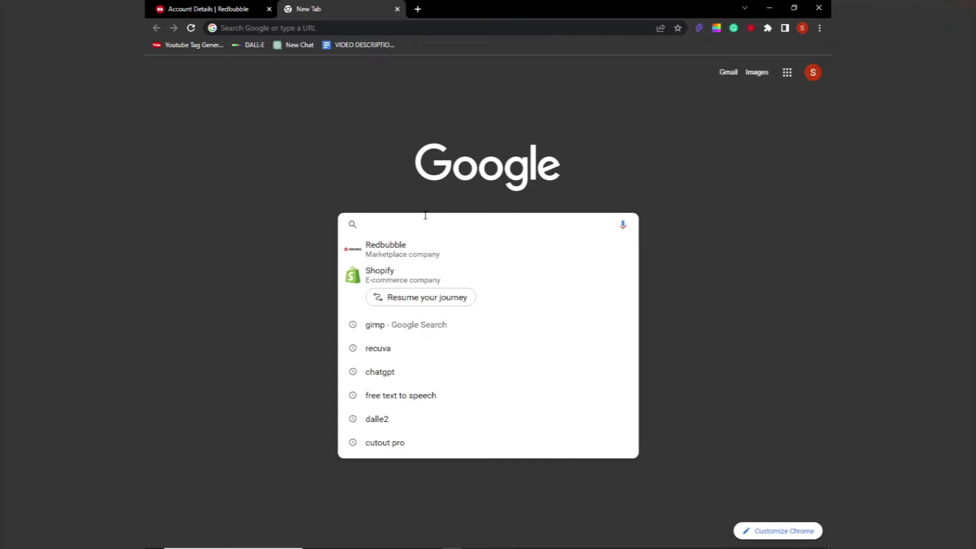
type("Canva")
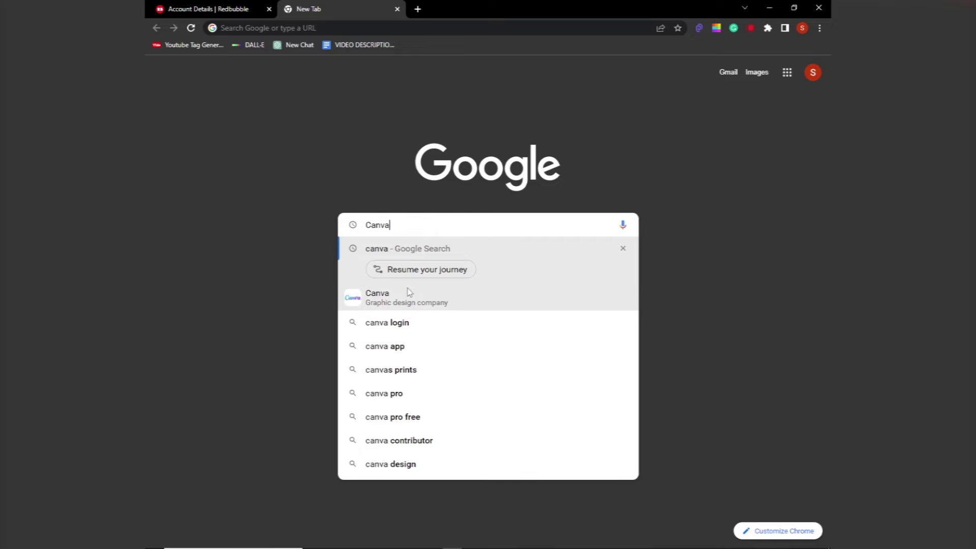
left_click(409, 291)
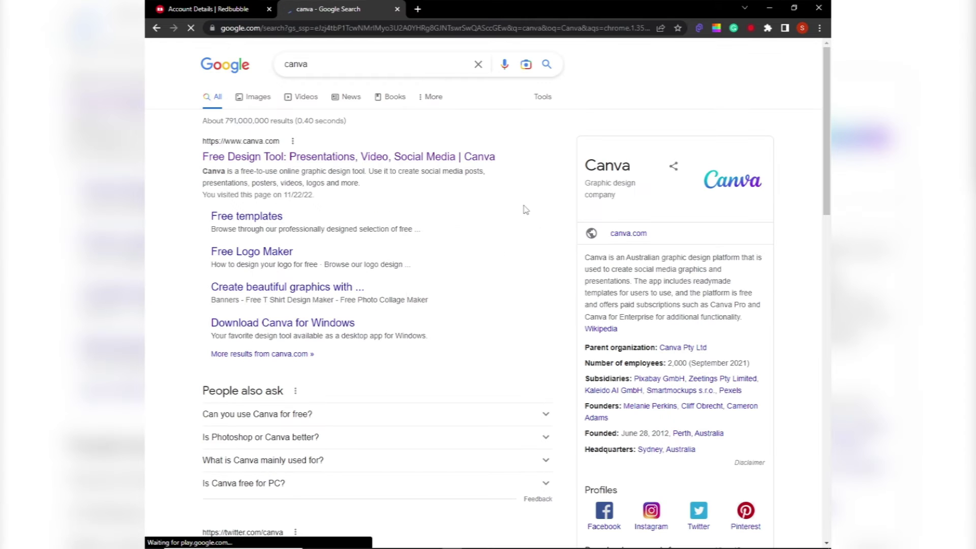
left_click(672, 150)
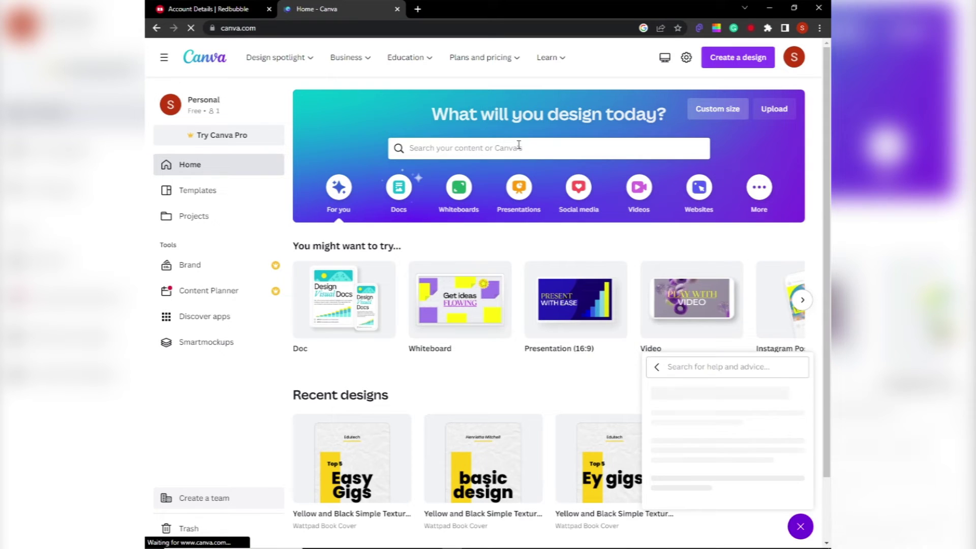
Step: Create a new custom-size design, 2400 px wide by 600 px high
left_click(717, 109)
left_click(602, 158)
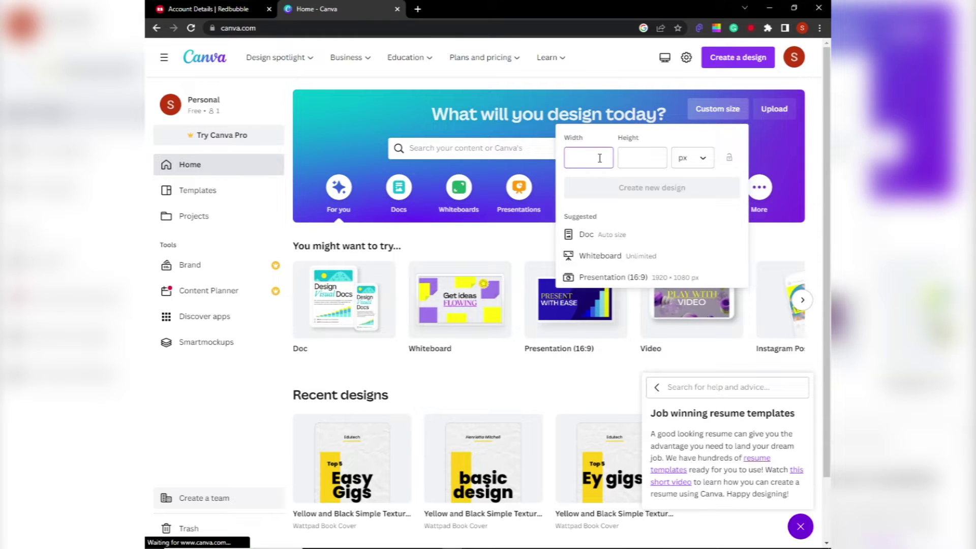
type("2400")
left_click(645, 159)
type("600")
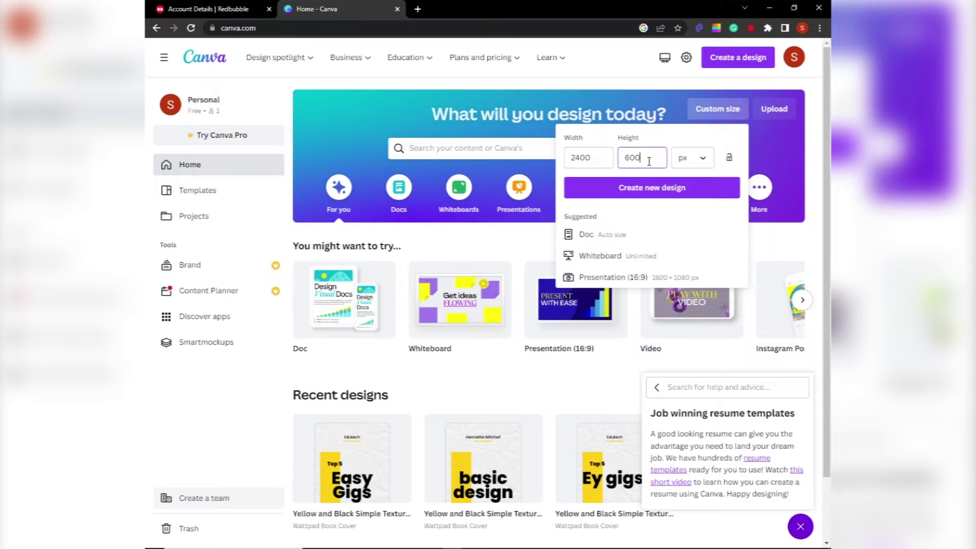
left_click(653, 191)
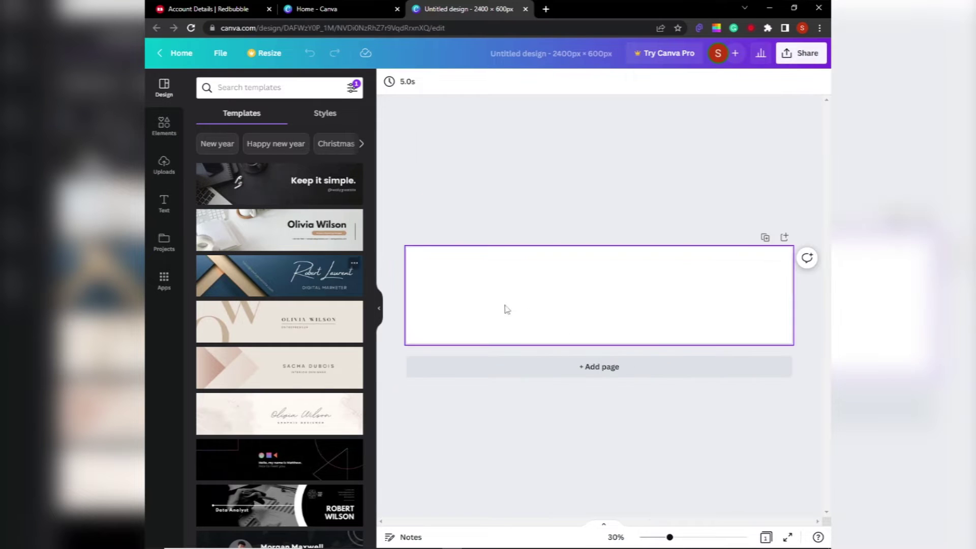
Step: Apply the dark blue and gold Digital Marketer banner template and delete its diagonal e-mail text
left_click(314, 278)
left_click(549, 277)
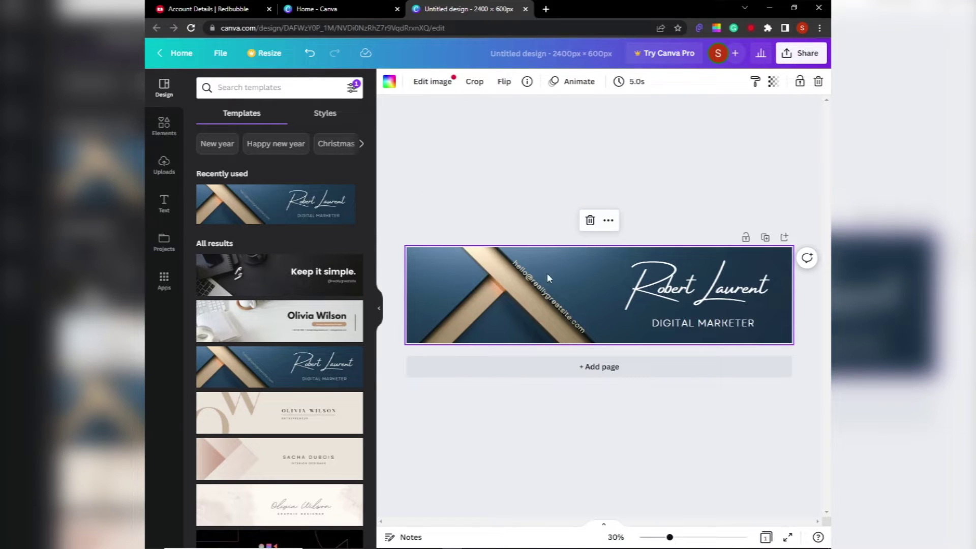
left_click(539, 292)
key("Delete")
Step: Replace the script name heading on the banner with "Edutech"
left_click(684, 287)
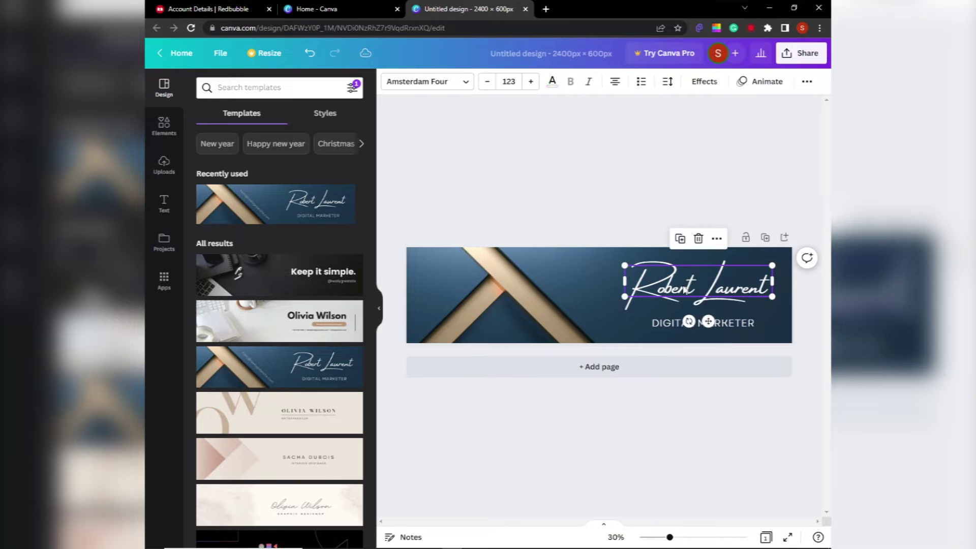
left_click(684, 287)
key("BackSpace")
type("Edutech")
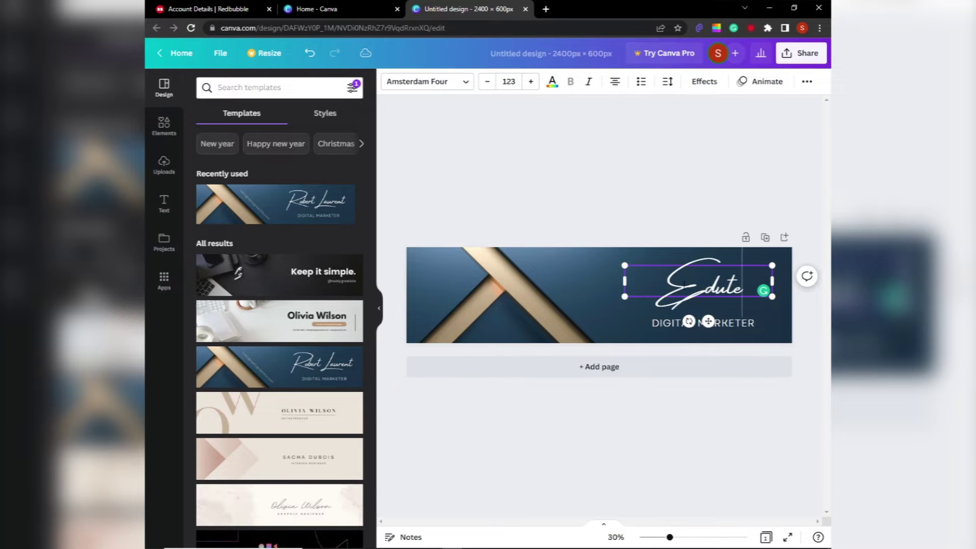
Step: Replace the DIGITAL MARKETER subtitle below the heading with "CONTENT CREATOR"
left_click(739, 330)
left_click(744, 323)
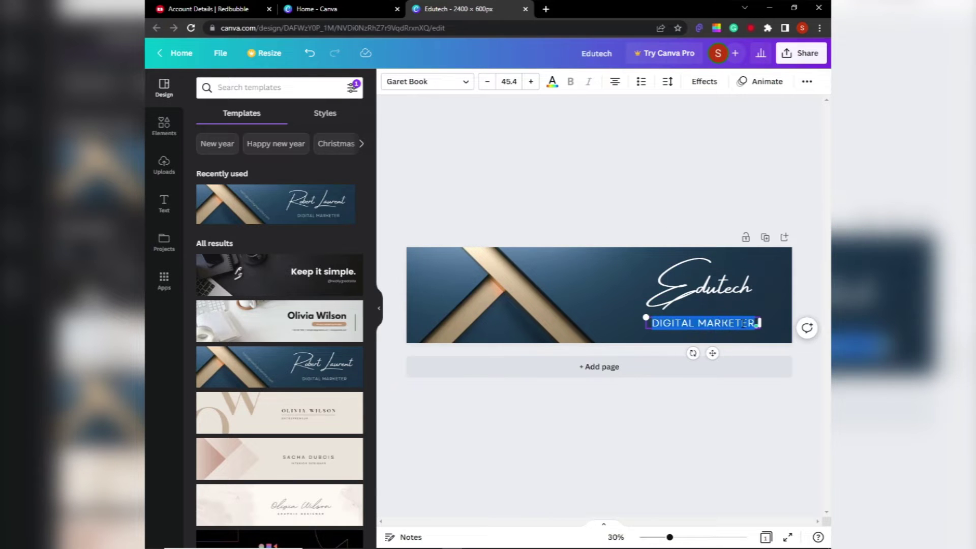
key("BackSpace")
type("DIGITAL CON")
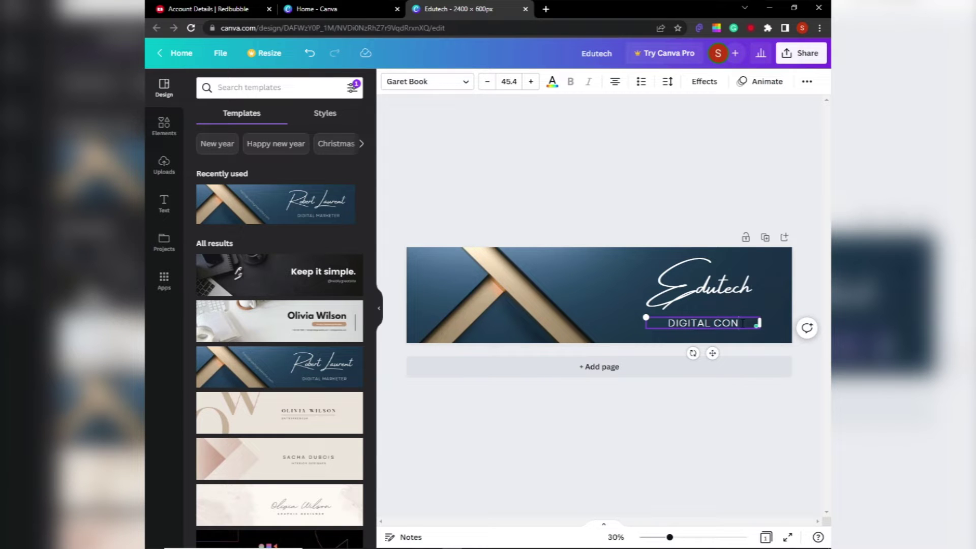
type("TENT")
key("BackSpace")
key("BackSpace")
key("BackSpace")
key("BackSpace")
key("BackSpace")
key("BackSpace")
key("BackSpace")
key("BackSpace")
key("BackSpace")
key("BackSpace")
key("BackSpace")
key("BackSpace")
key("BackSpace")
key("BackSpace")
key("BackSpace")
type("CONTEN")
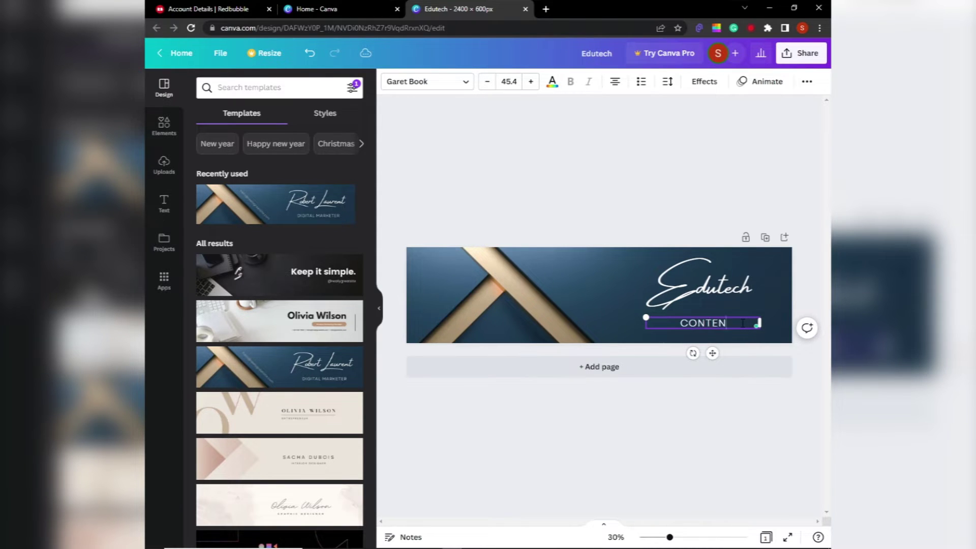
type("T CREATOR")
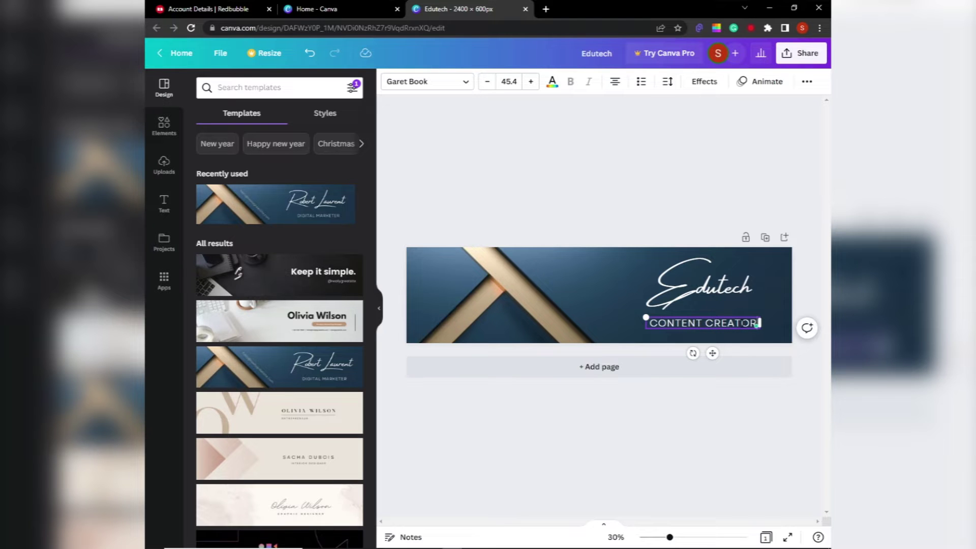
Step: Download the finished banner as a PNG and switch back to the Redbubble profile settings
left_click(709, 155)
left_click(801, 53)
left_click(676, 308)
left_click(707, 261)
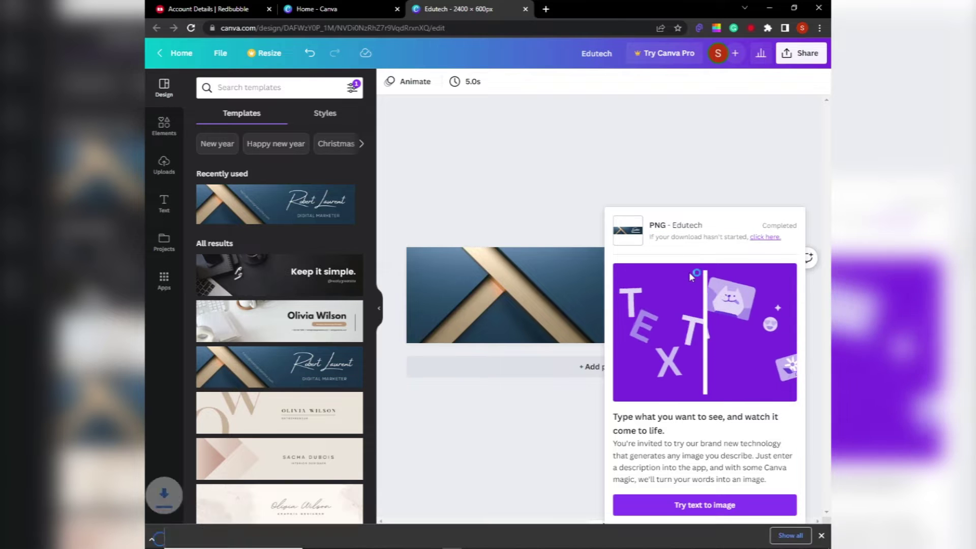
key("ctrl+1")
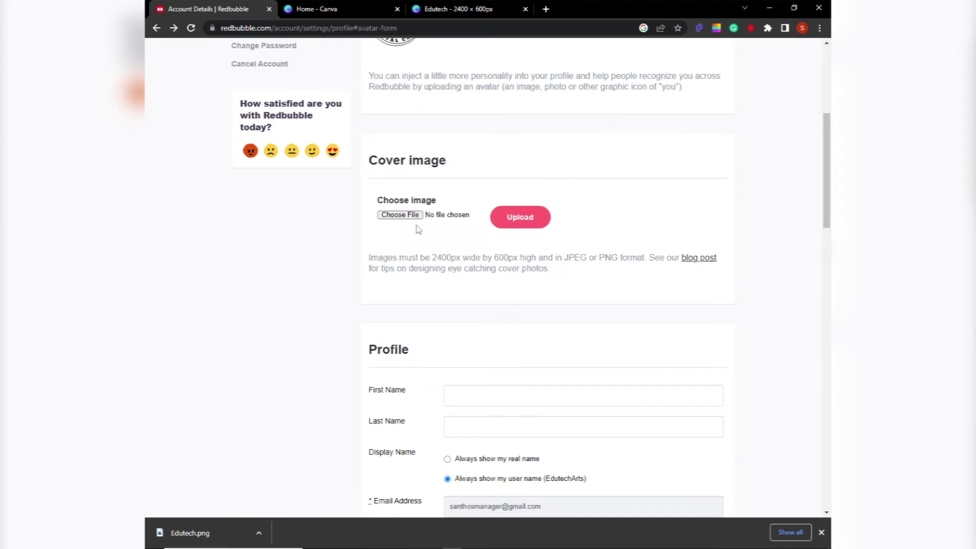
Step: Upload Edutech.png from the Downloads folder as the shop's cover image
left_click(417, 217)
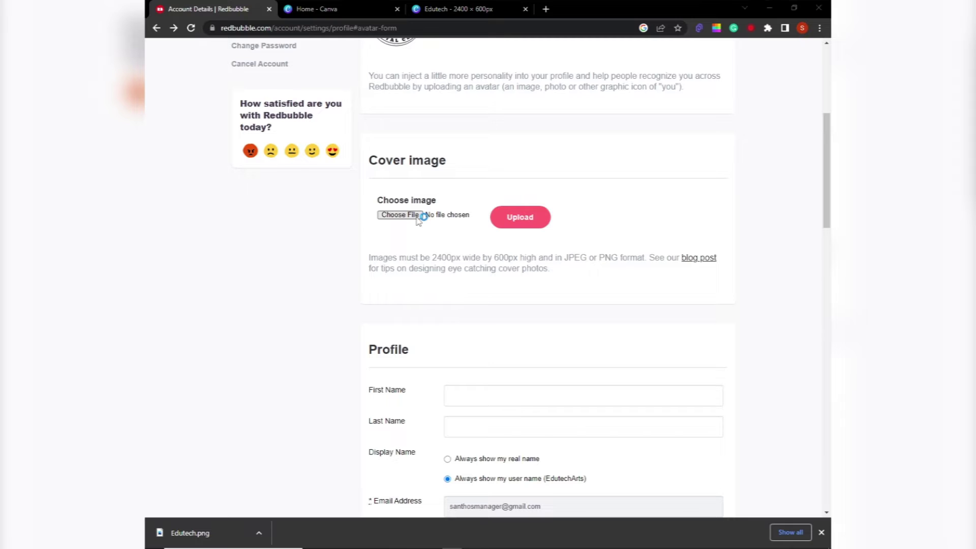
left_click(192, 117)
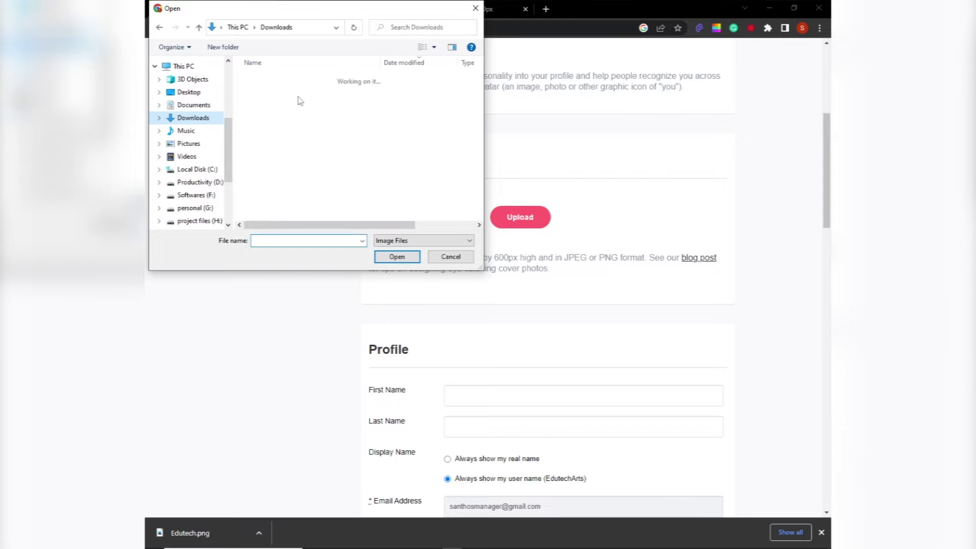
left_click(292, 93)
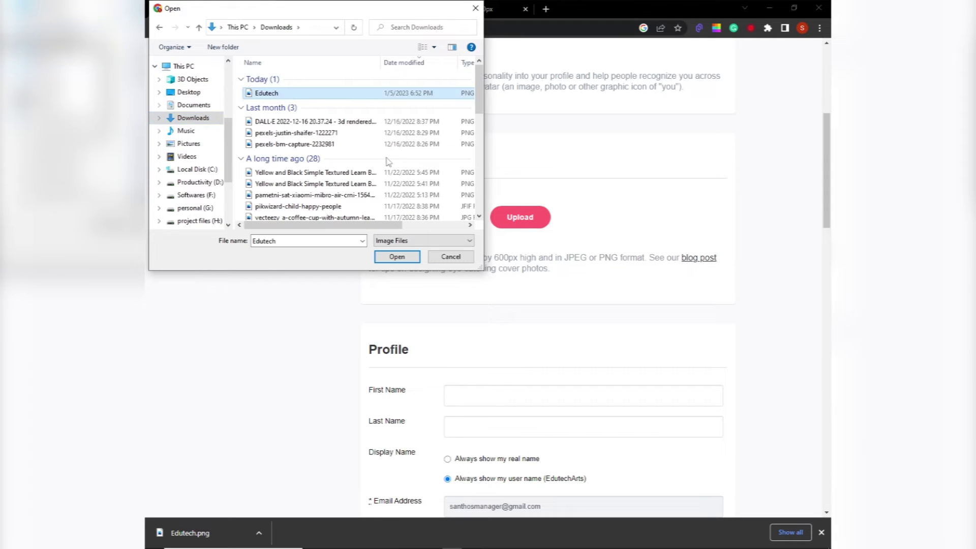
left_click(398, 258)
left_click(545, 226)
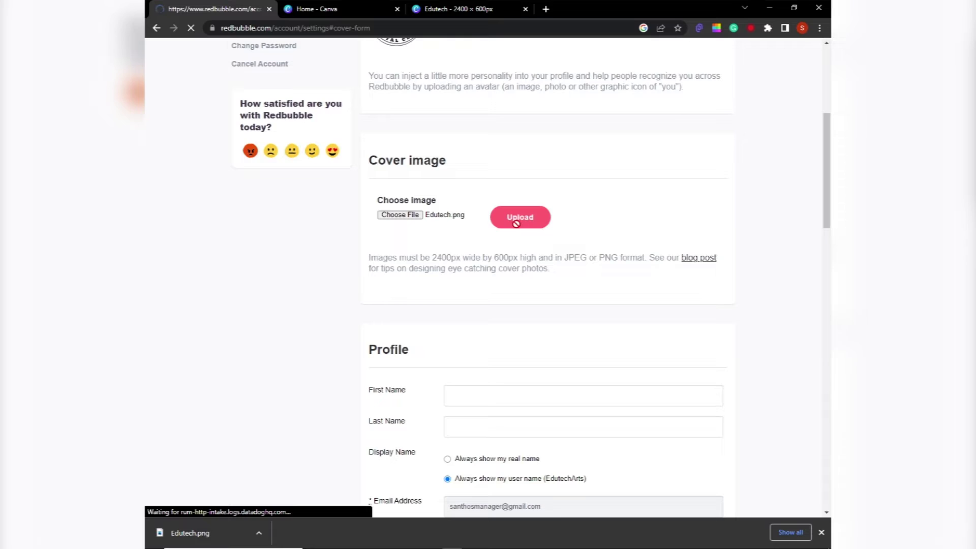
scroll(504, 205, "up", 4)
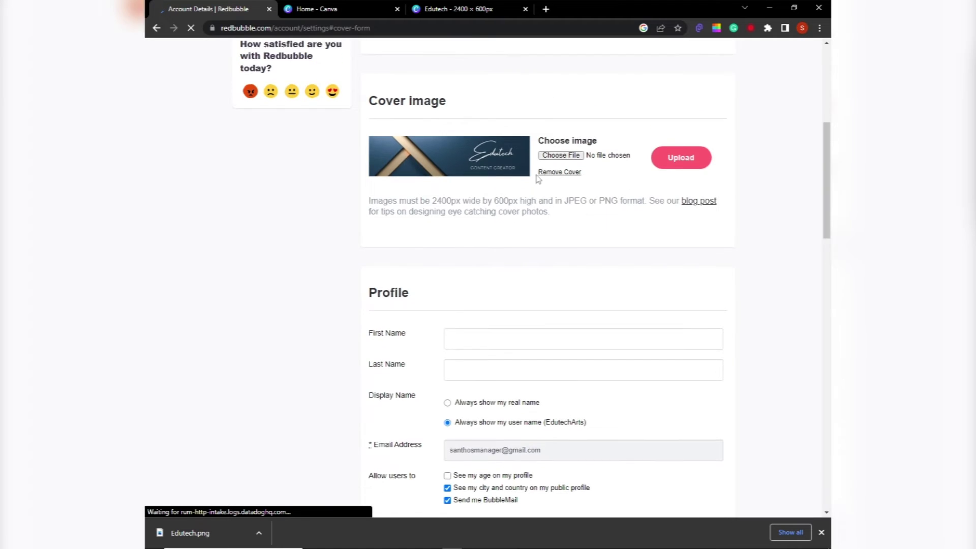
Step: Enter Edutech as the first name and Arts as the last name in the profile
scroll(513, 231, "down", 6)
left_click(493, 194)
type("Edutech")
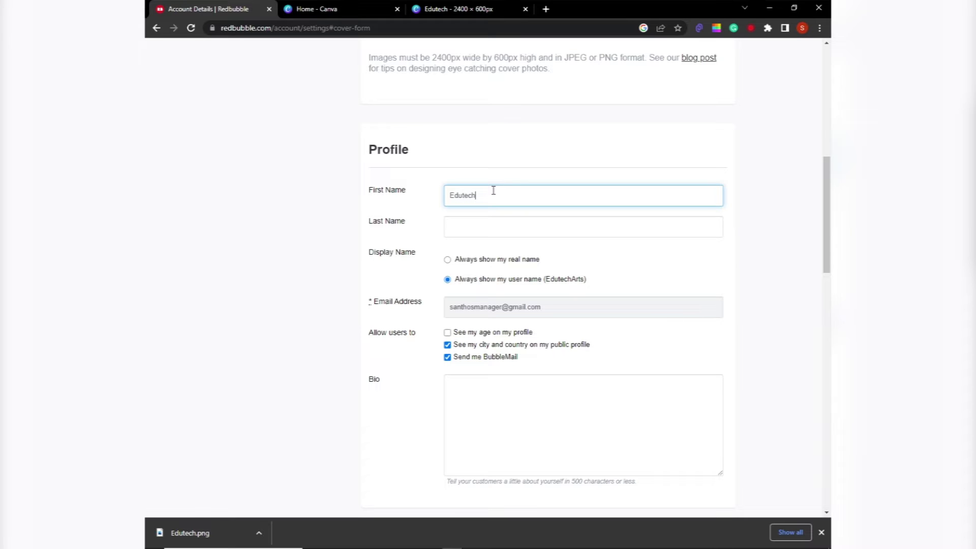
left_click(505, 226)
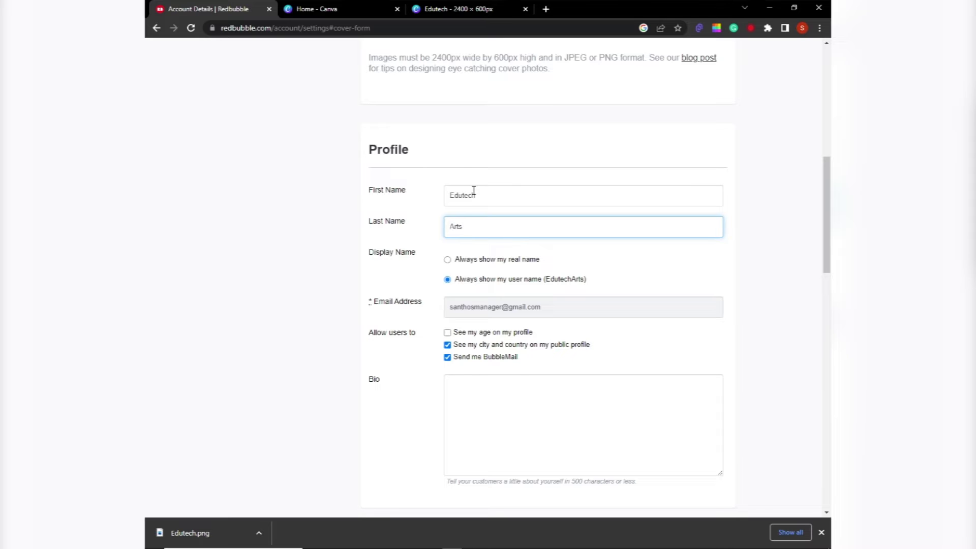
left_click(516, 308)
Step: Fill the profile's Bio with the Edutech channel description copied from YouTube's channel customisation page
scroll(501, 338, "down", 2)
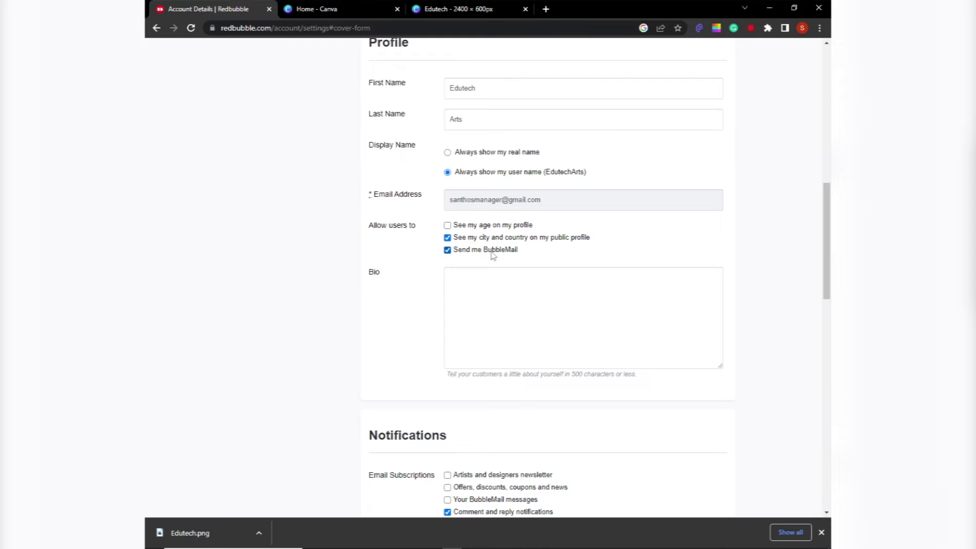
left_click(492, 279)
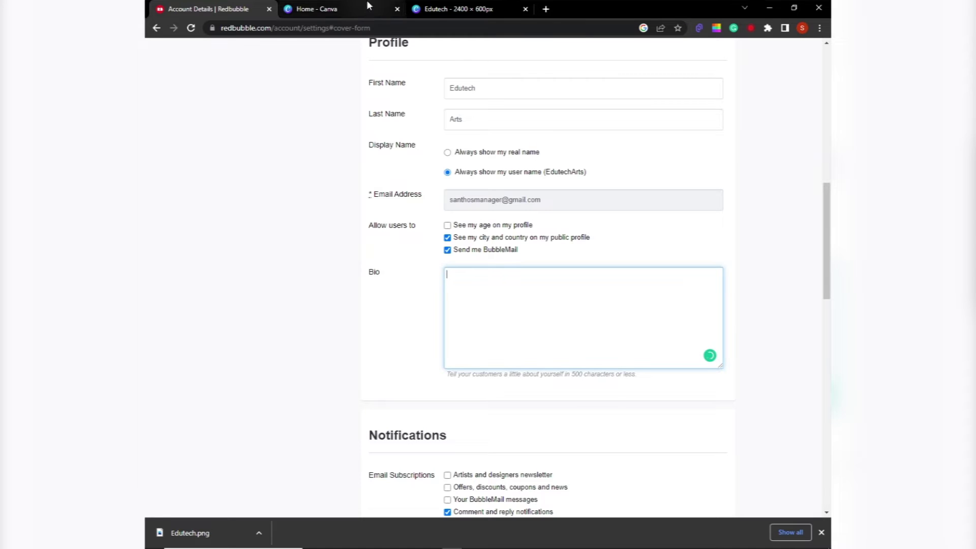
key("ctrl+v")
Step: Go through the notification, copyright and off-site marketing settings and save the profile changes
scroll(569, 305, "down", 5)
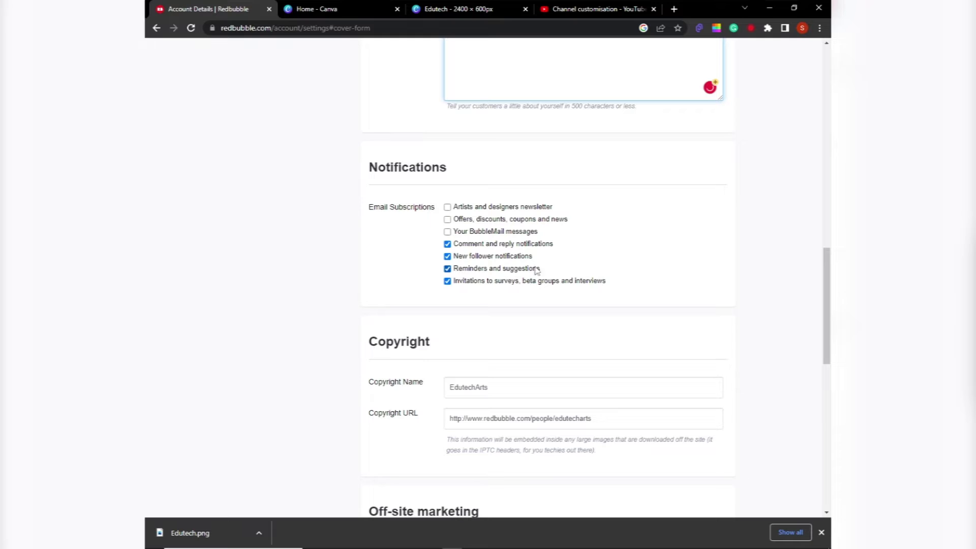
scroll(539, 218, "down", 3)
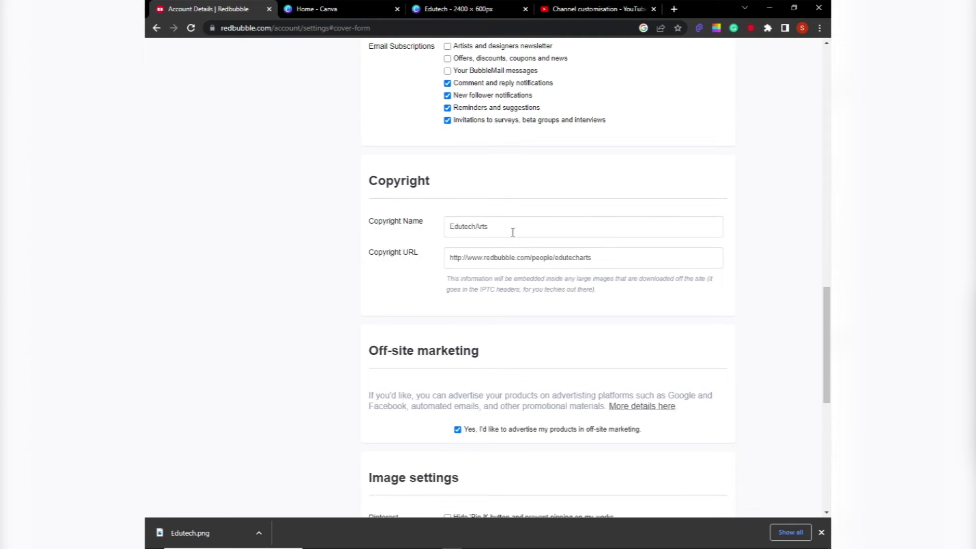
scroll(513, 233, "down", 1)
left_click(600, 207)
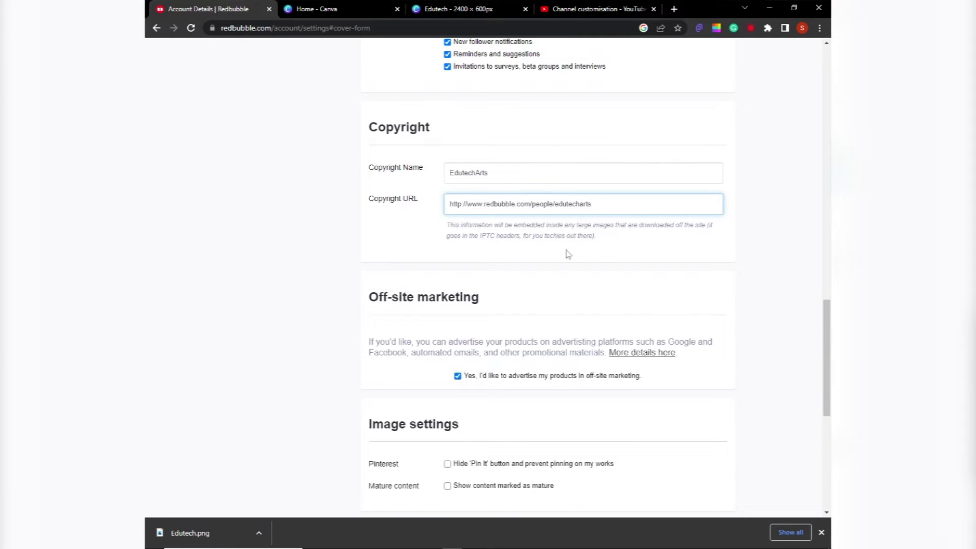
scroll(567, 246, "down", 2)
left_click(670, 439)
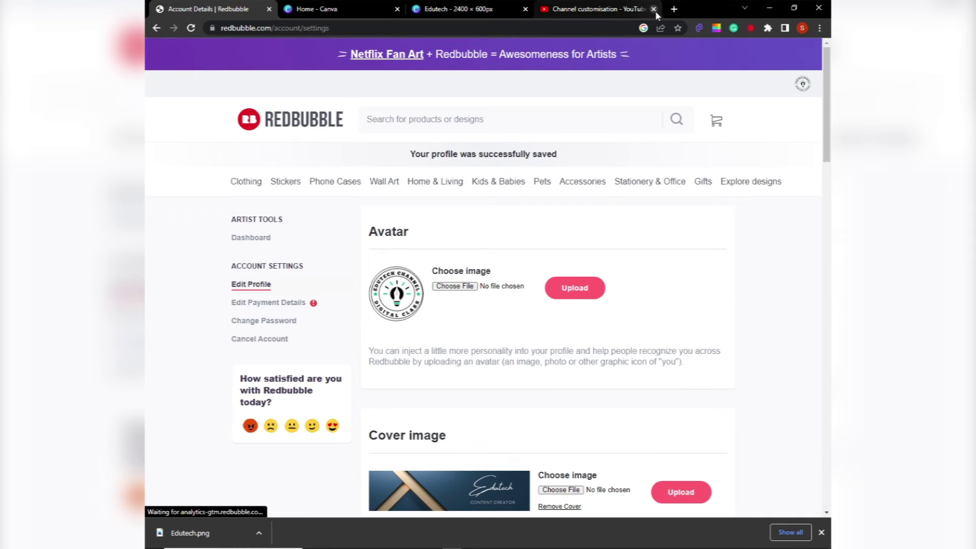
Step: Close the YouTube channel customisation page and review the saved names, bio, avatar and cover image
left_click(655, 9)
scroll(644, 237, "down", 5)
scroll(644, 236, "down", 15)
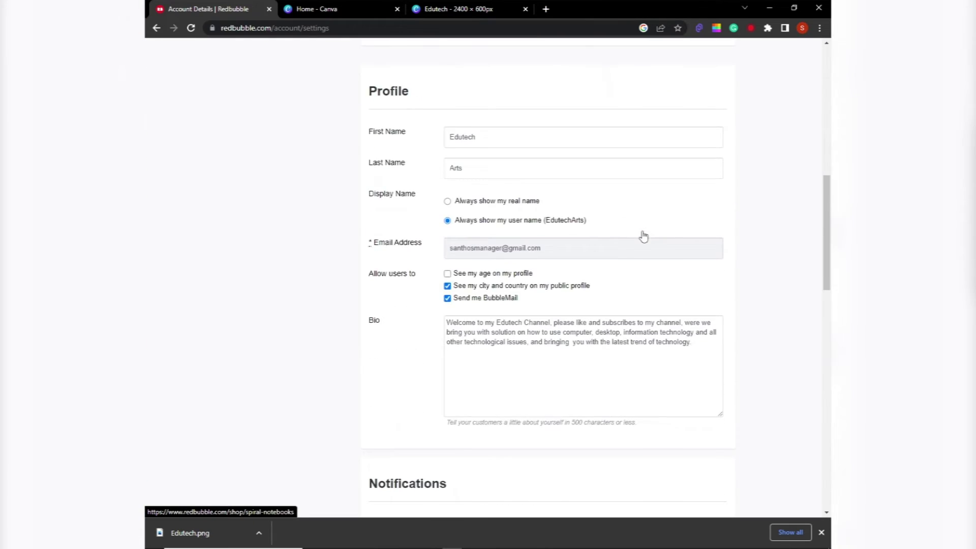
scroll(643, 236, "up", 20)
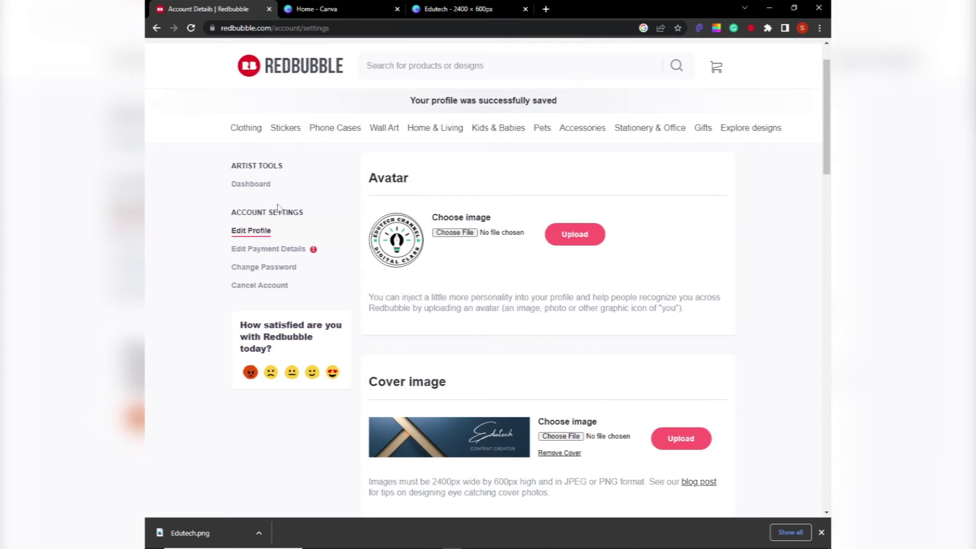
Step: Open the payment details settings, check the personal details and resend the e-mail address confirmation
left_click(297, 249)
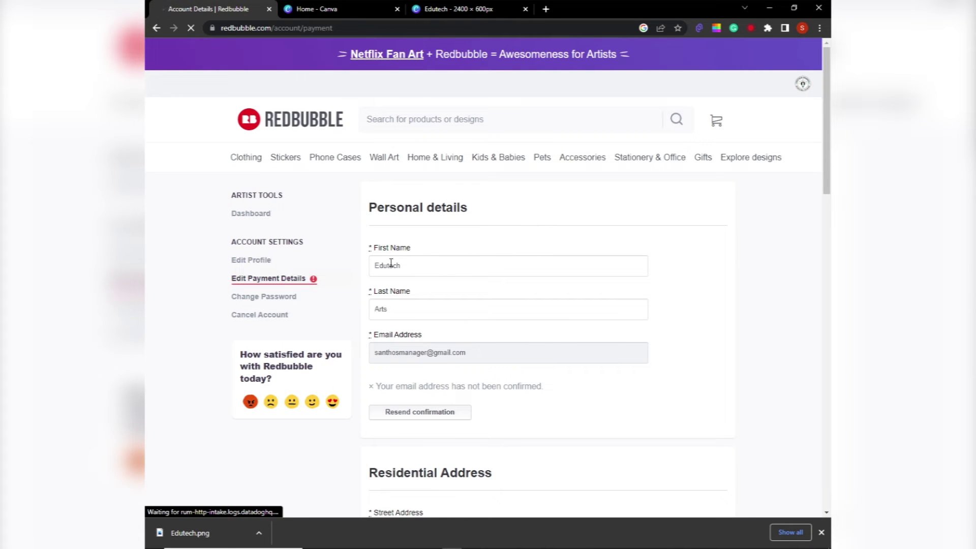
left_click(420, 270)
left_click(416, 317)
scroll(437, 331, "down", 2)
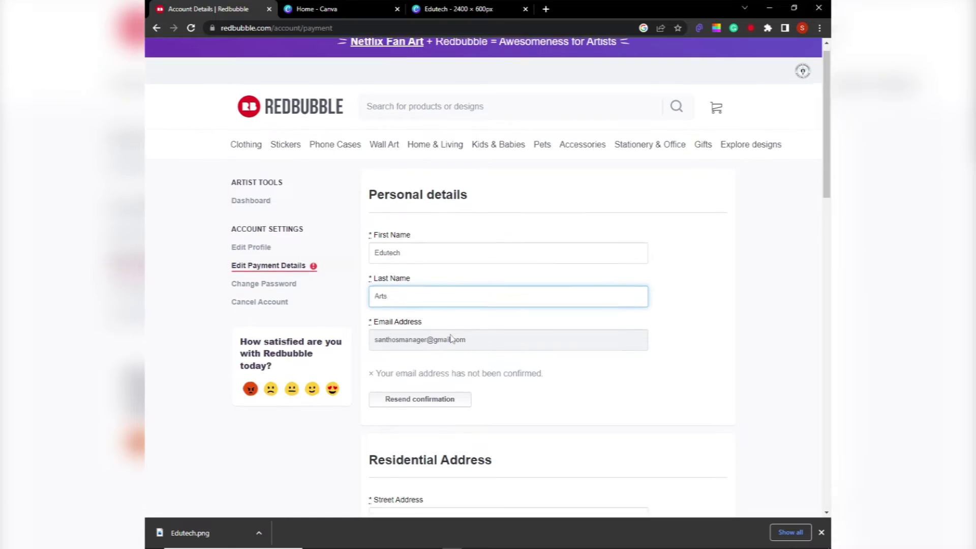
left_click(390, 308)
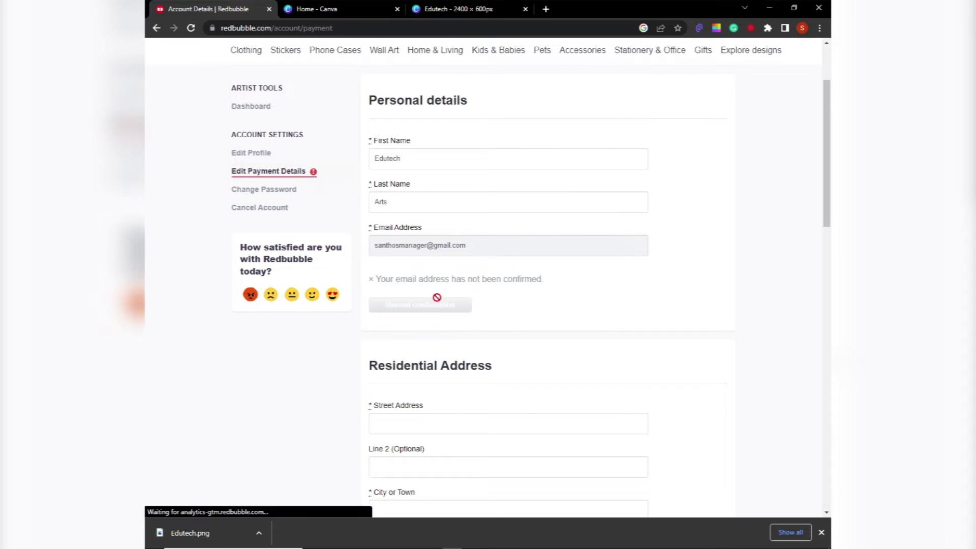
Step: Switch to Gmail and confirm the account's e-mail address through the link in Redbubble's confirmation message
left_click(549, 10)
left_click(753, 67)
left_click(725, 73)
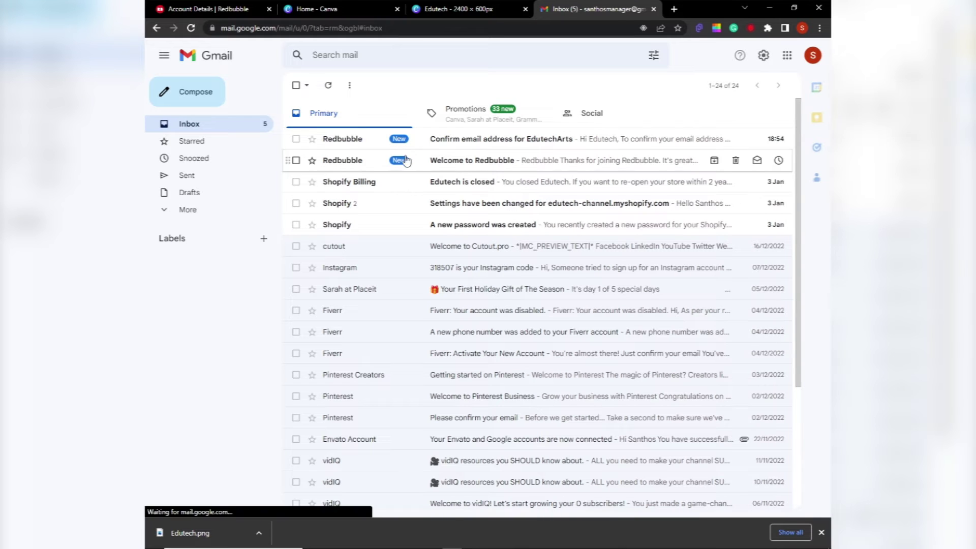
left_click(405, 147)
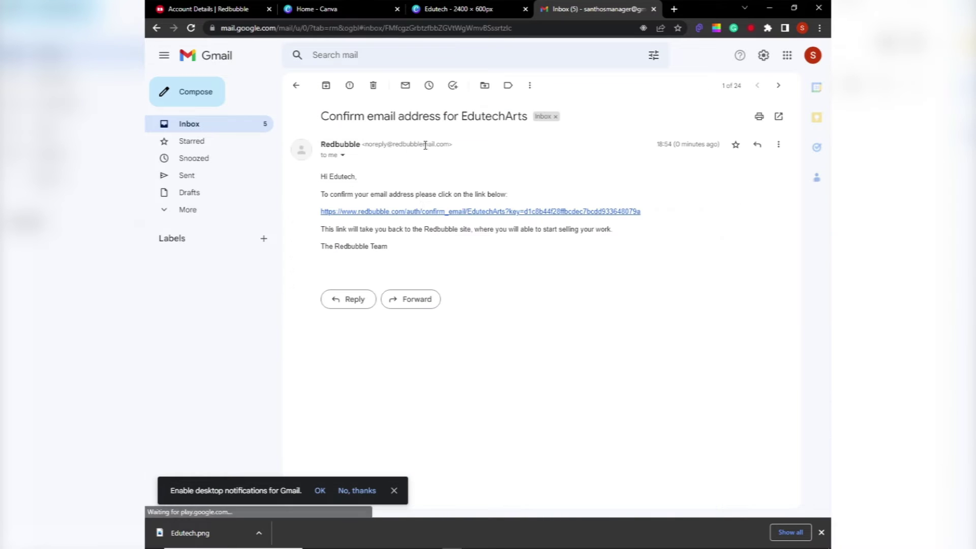
left_click(423, 211)
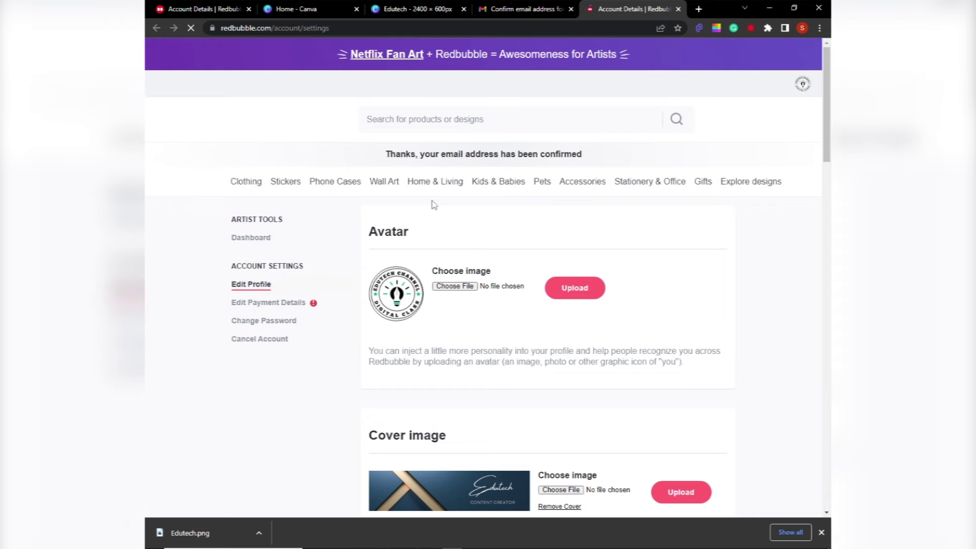
Step: Reopen the payment details from the newly opened settings page and close the old Redbubble account page
left_click(292, 303)
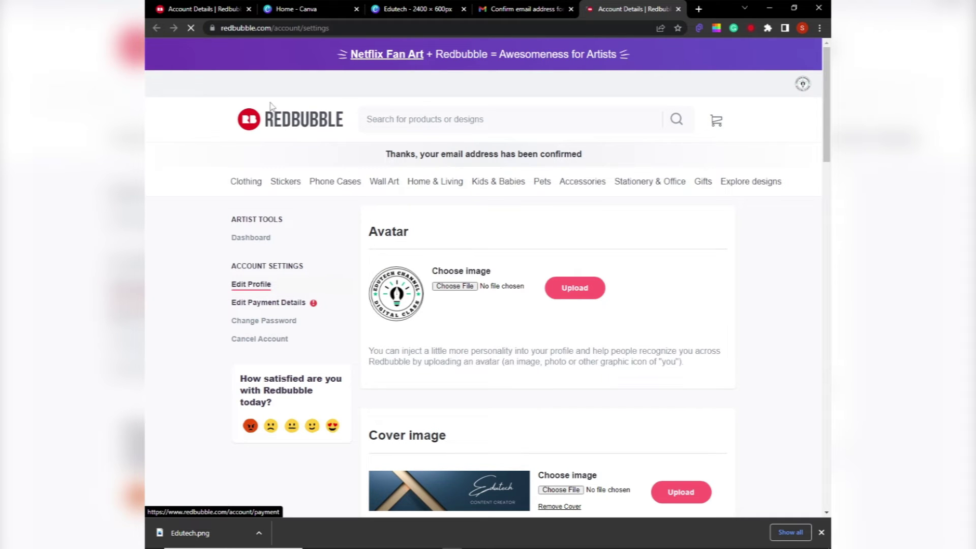
left_click(249, 9)
scroll(609, 193, "down", 2)
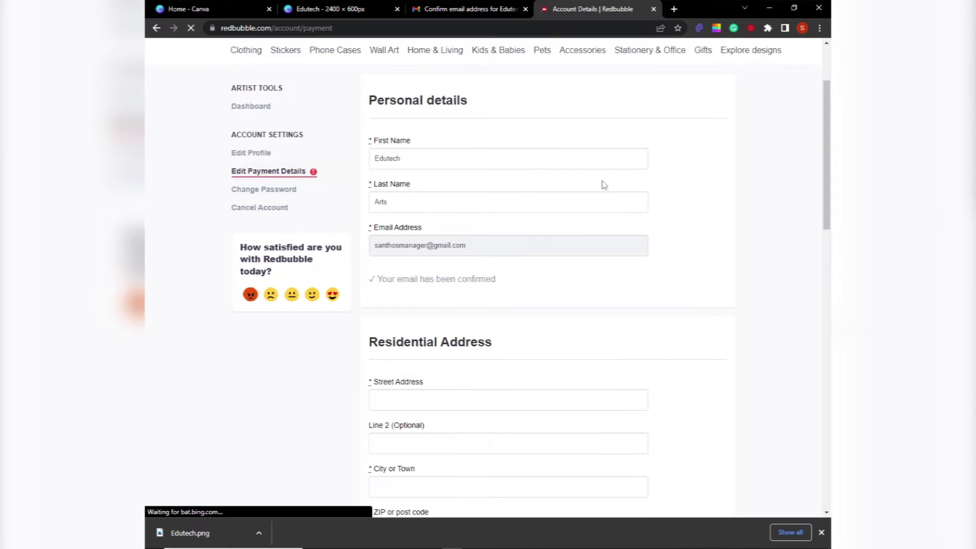
scroll(547, 189, "down", 2)
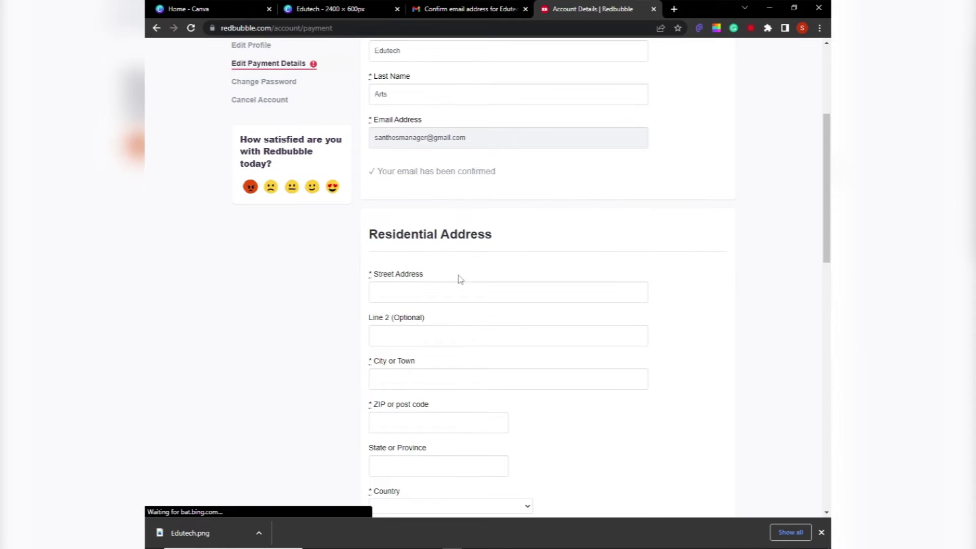
Step: Set the payment currency to United States Dollars (USD), choose Option 1 for deposit into a verified PayPal account, and save the changes
left_click(437, 285)
scroll(438, 286, "down", 3)
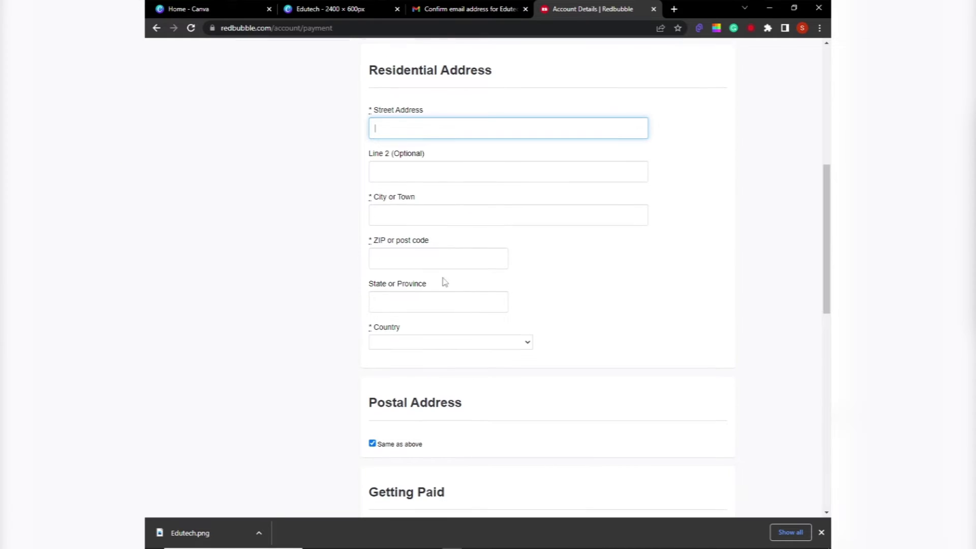
scroll(442, 281, "down", 3)
scroll(422, 351, "down", 2)
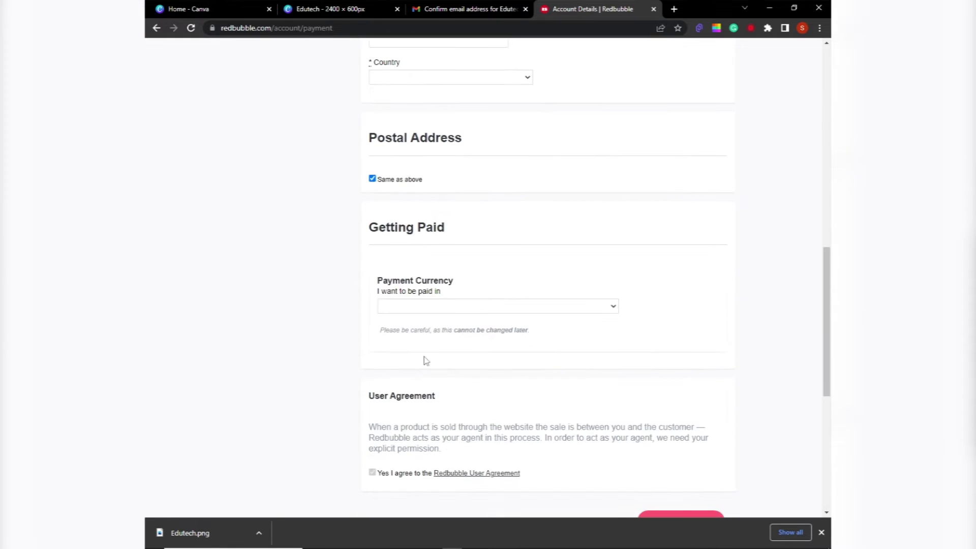
left_click(477, 312)
left_click(452, 367)
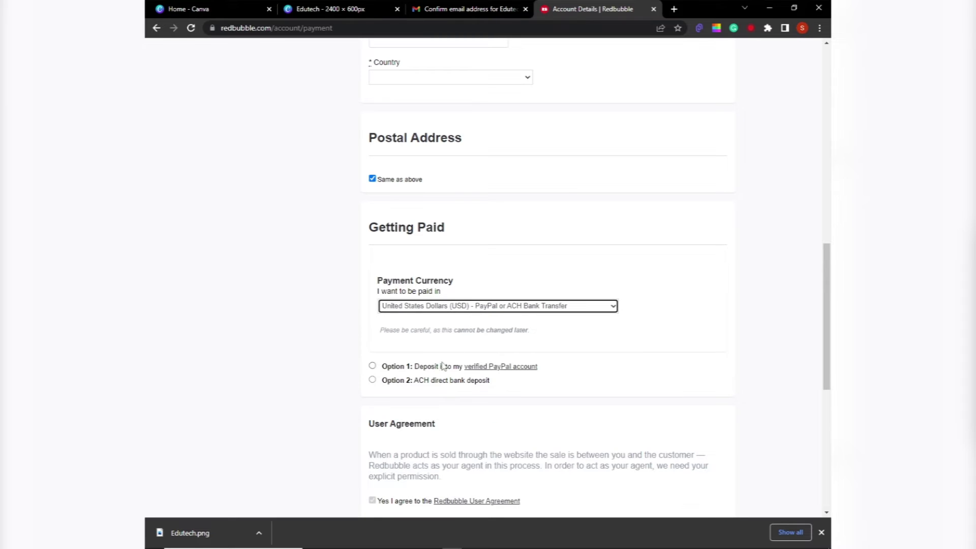
scroll(442, 366, "down", 2)
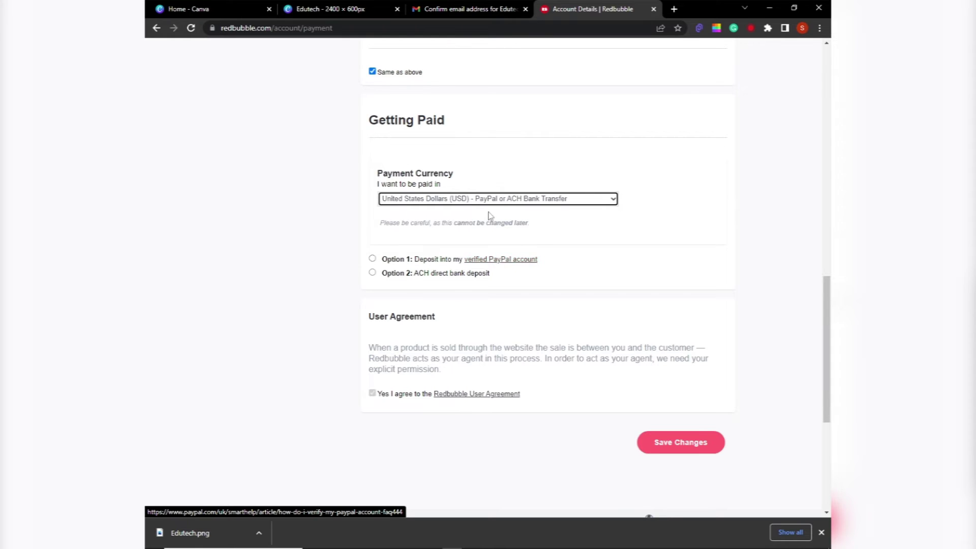
left_click(372, 260)
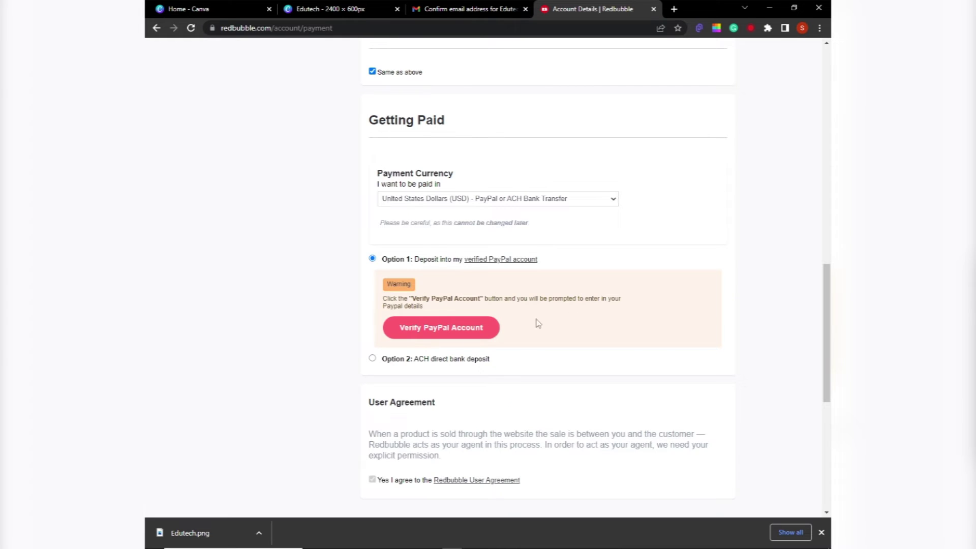
scroll(538, 323, "down", 5)
left_click(661, 326)
Step: Look through the Change Password and Cancel Account pages of the account settings
left_click(292, 320)
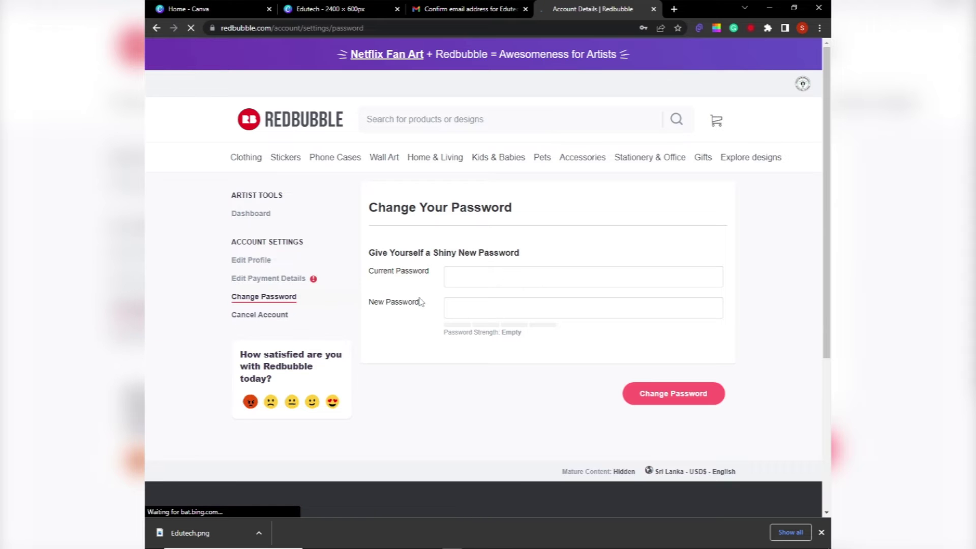
left_click(258, 316)
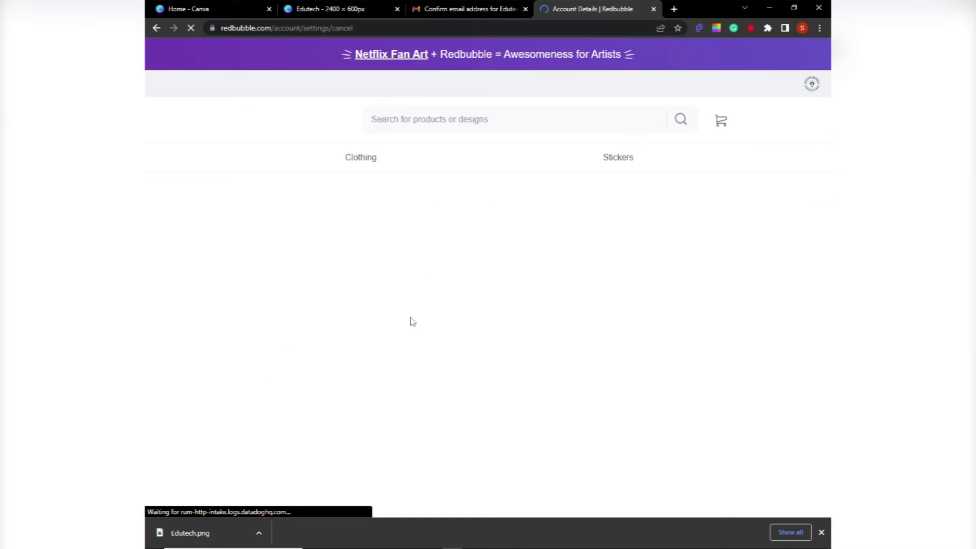
scroll(477, 323, "down", 2)
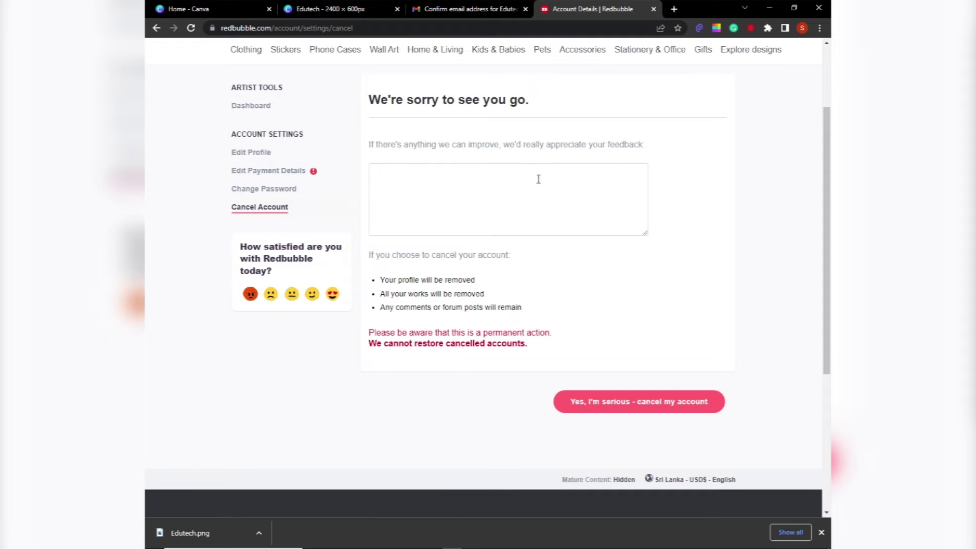
Step: Open the artist dashboard and close the leftover Canva and Gmail pages
left_click(259, 111)
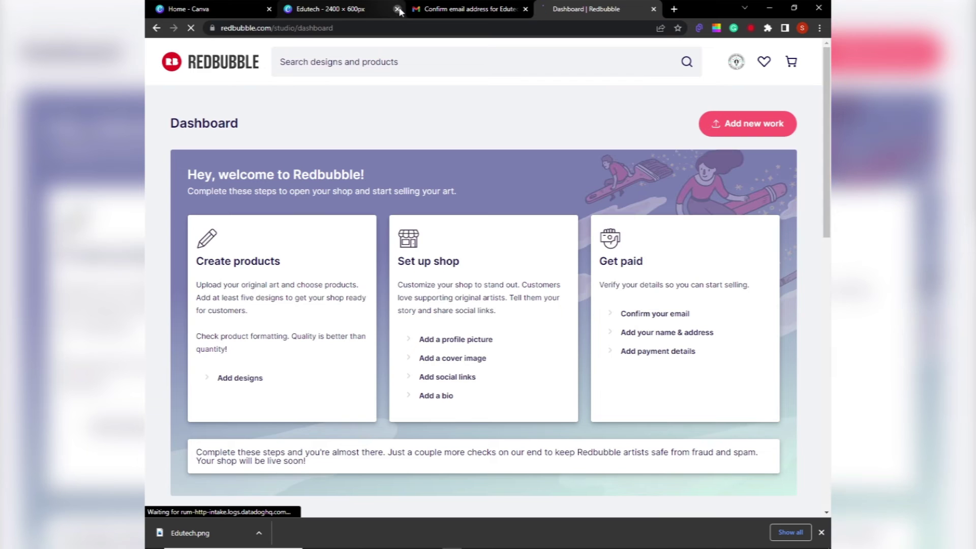
left_click(398, 9)
left_click(269, 9)
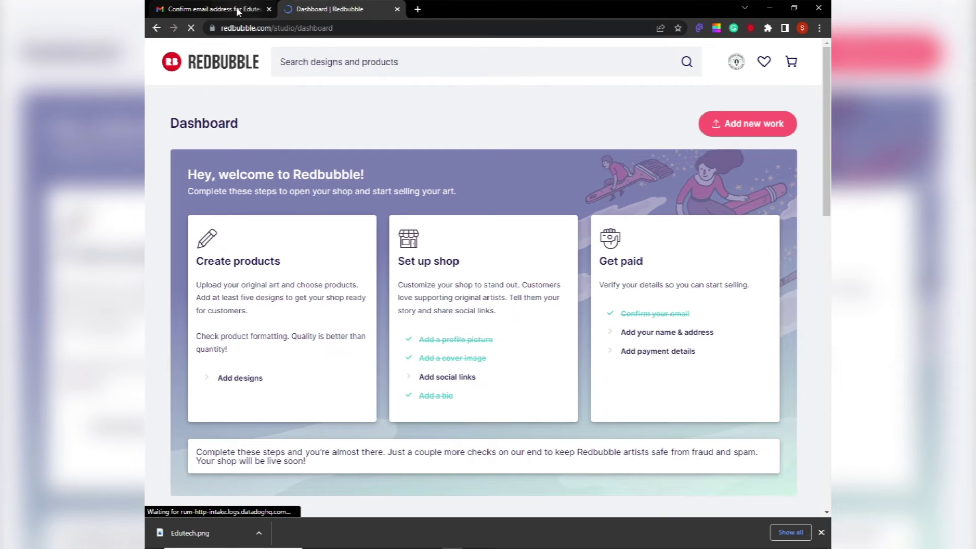
left_click(269, 9)
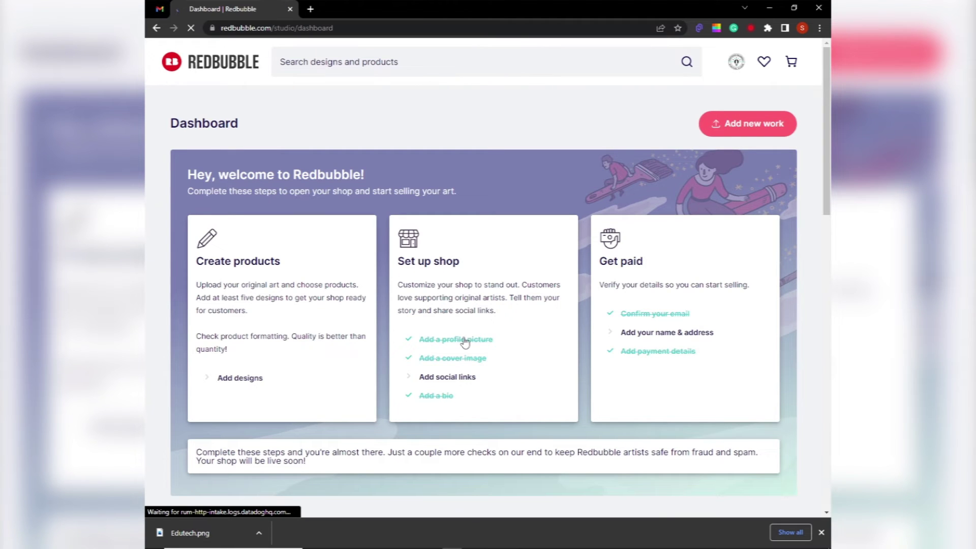
Step: Look through the social site fields on the Link to Other Sites page and return to the dashboard
left_click(451, 380)
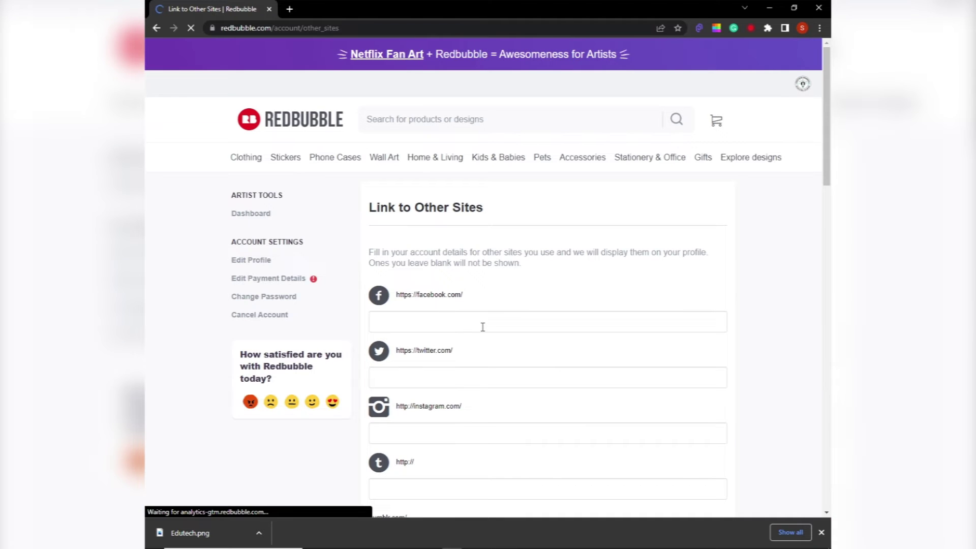
scroll(457, 376, "down", 4)
scroll(443, 411, "down", 4)
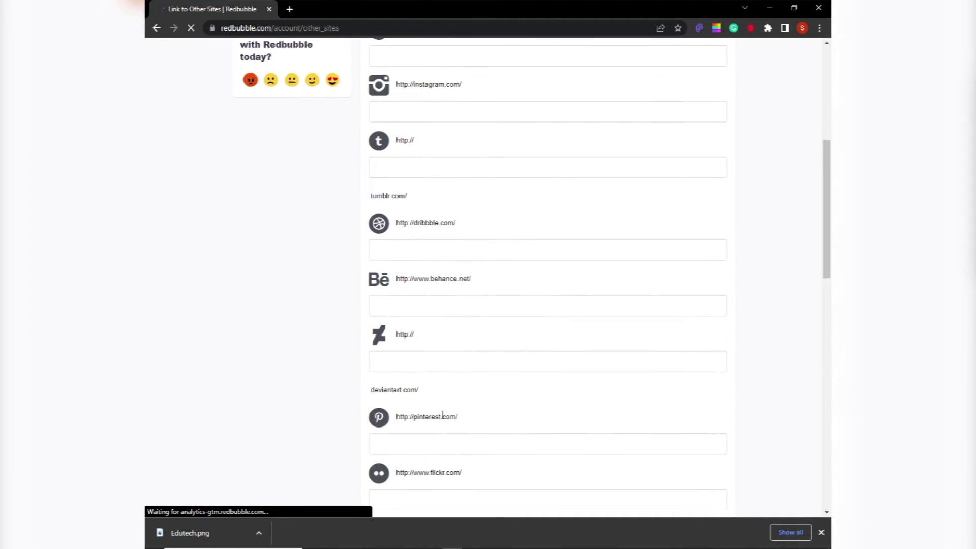
scroll(442, 417, "up", 8)
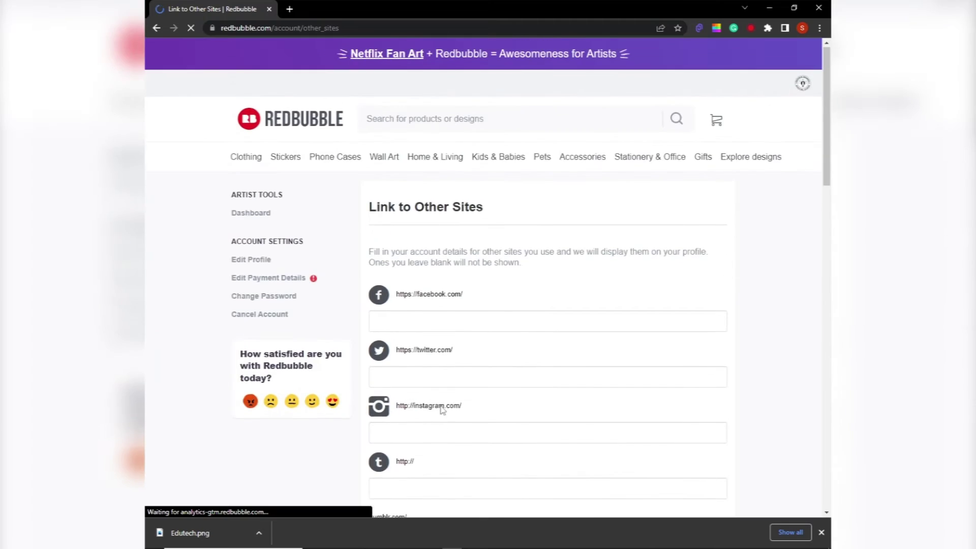
left_click(161, 29)
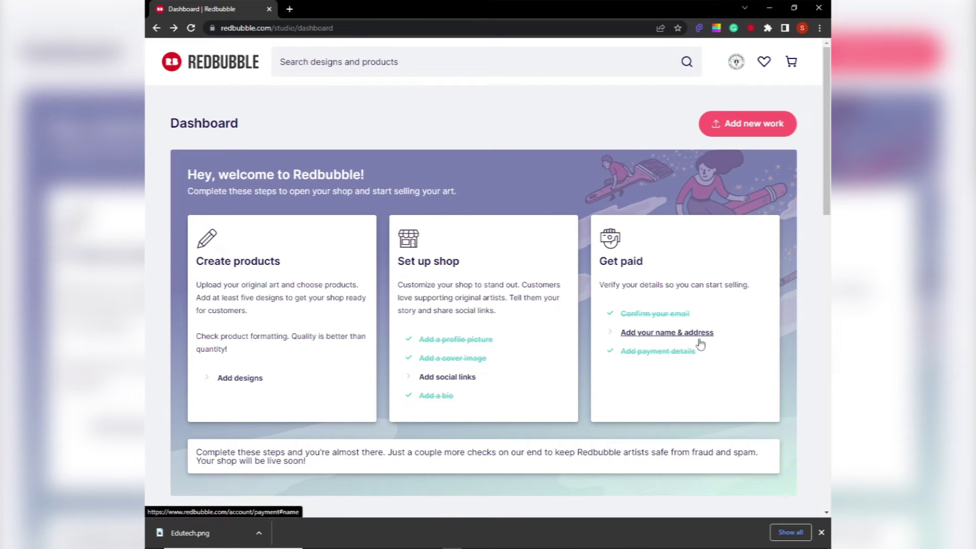
Step: Open the Add new work page from the artist dashboard
scroll(489, 378, "down", 4)
scroll(489, 338, "up", 4)
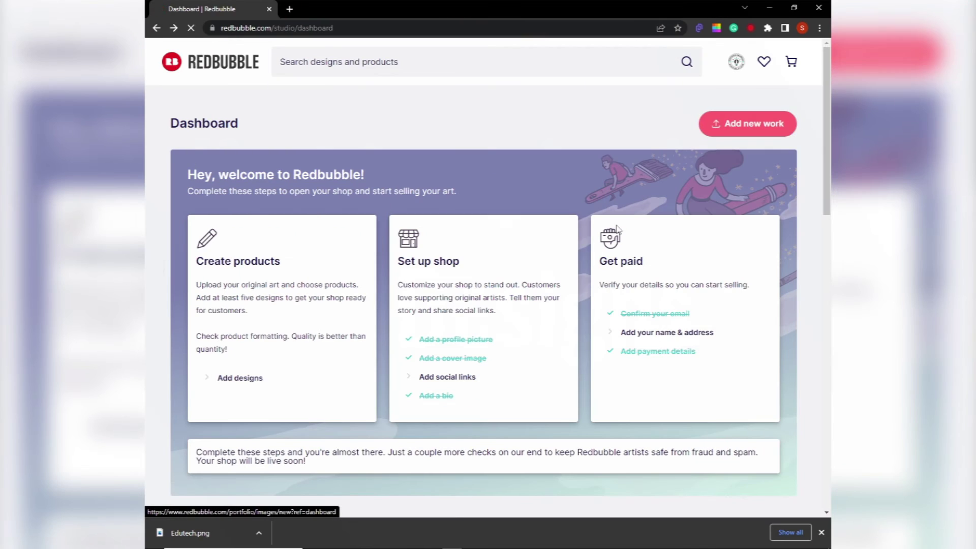
left_click(748, 122)
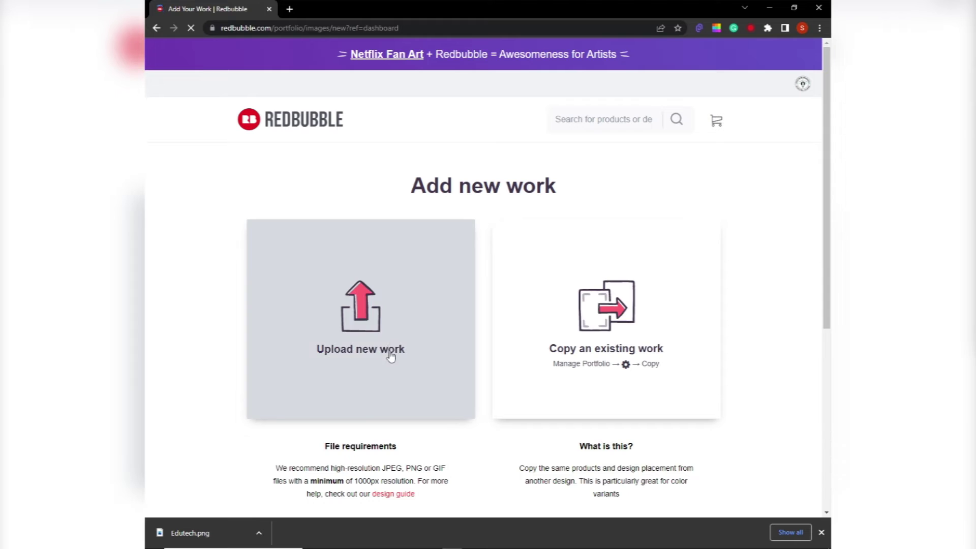
Step: Open the Canva home page in a new browser tab
left_click(289, 8)
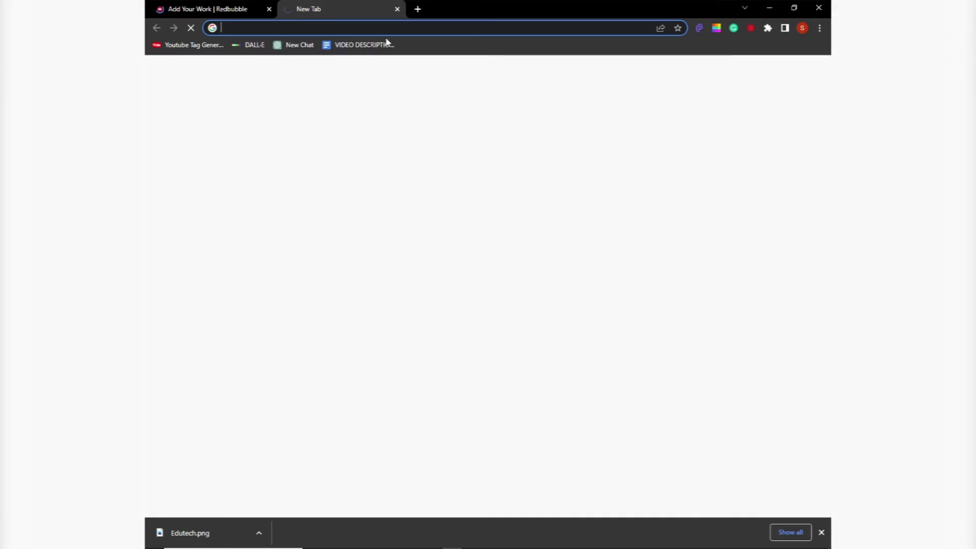
left_click(459, 224)
left_click(425, 254)
left_click(457, 158)
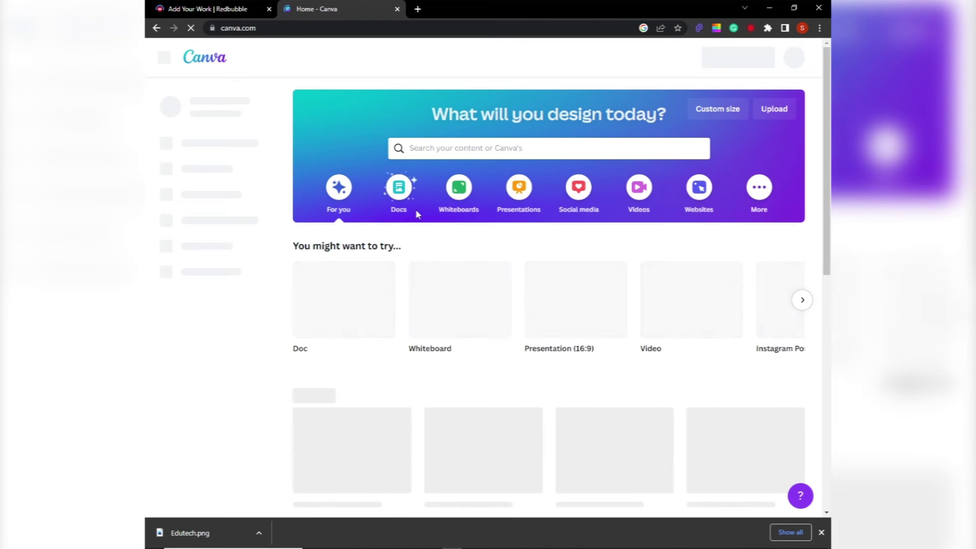
Step: Search Canva for T-Shirt and open the T-shirt templates page
left_click(507, 146)
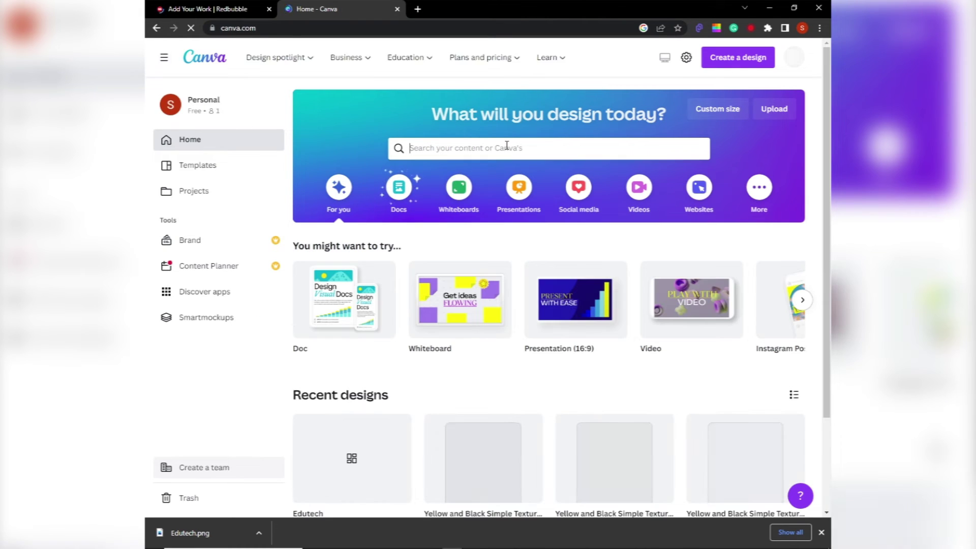
type("t")
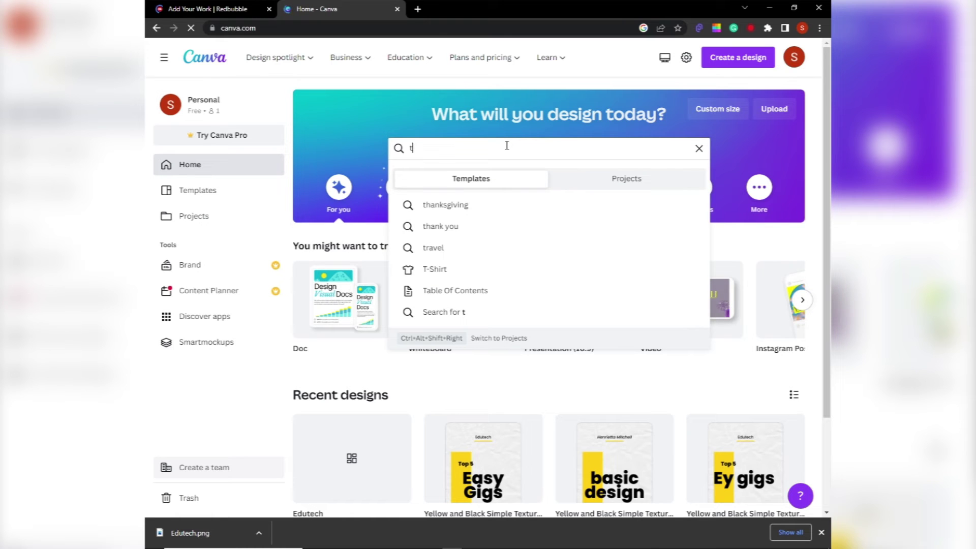
left_click(452, 270)
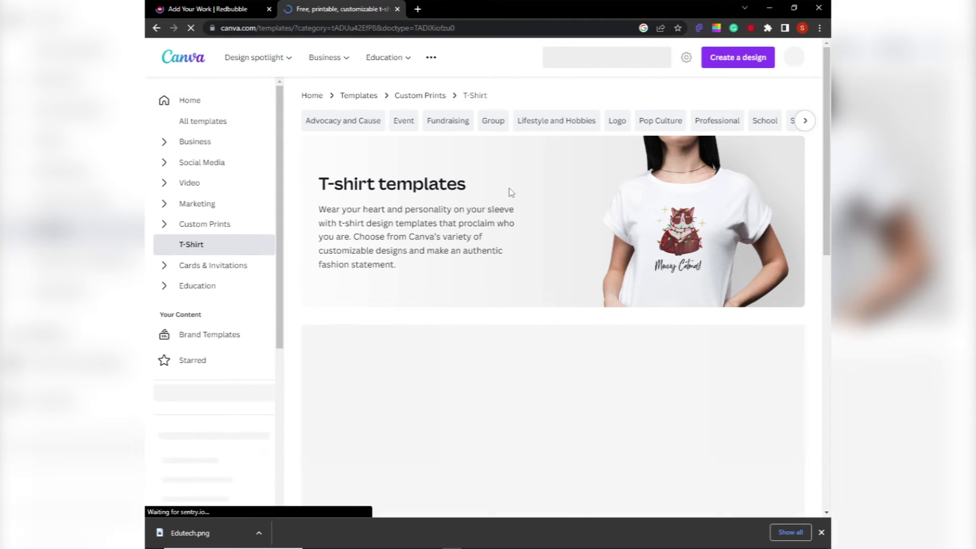
Step: Create a blank T-Shirt design and skip the introductory tour
scroll(513, 198, "down", 3)
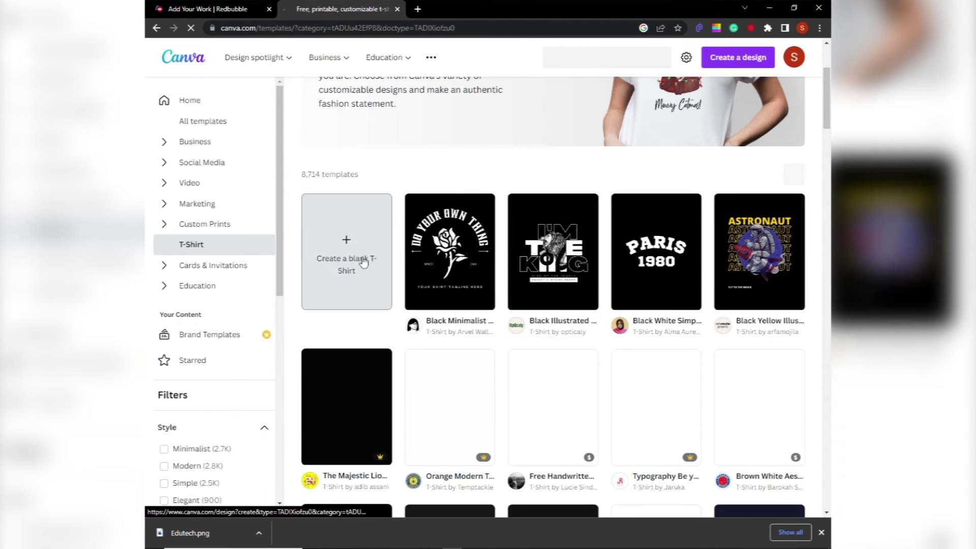
left_click(551, 251)
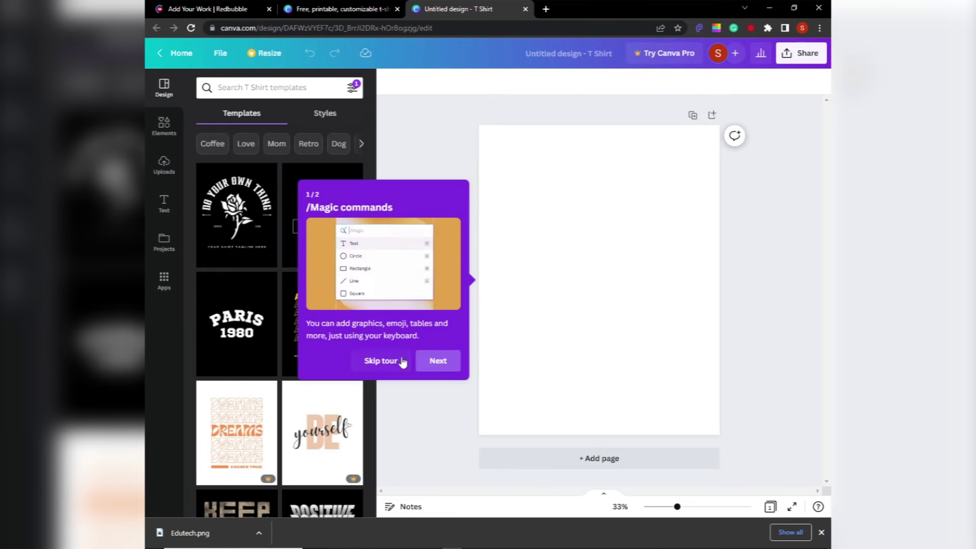
left_click(402, 361)
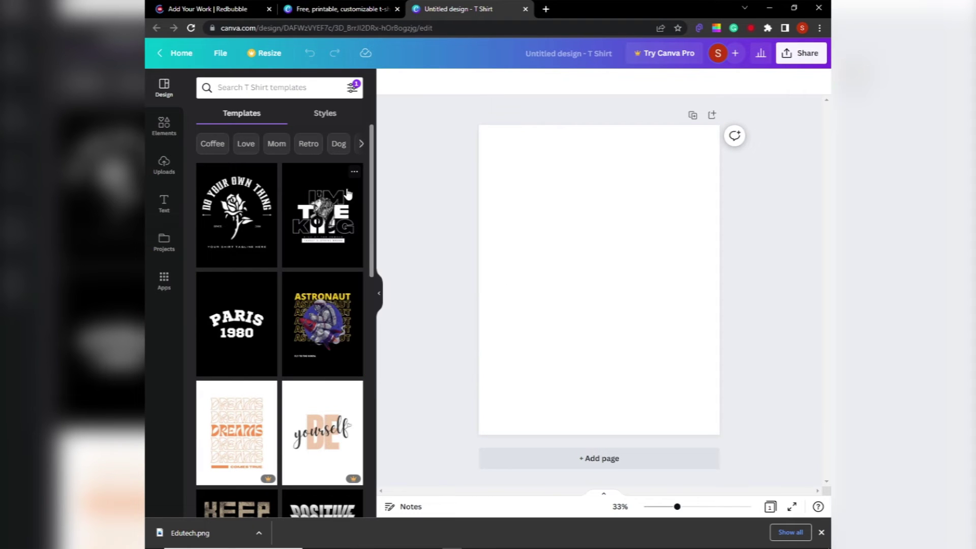
Step: Browse the T-shirt templates and apply the pink "STRONG and beautiful" template to the blank page
scroll(348, 193, "down", 10)
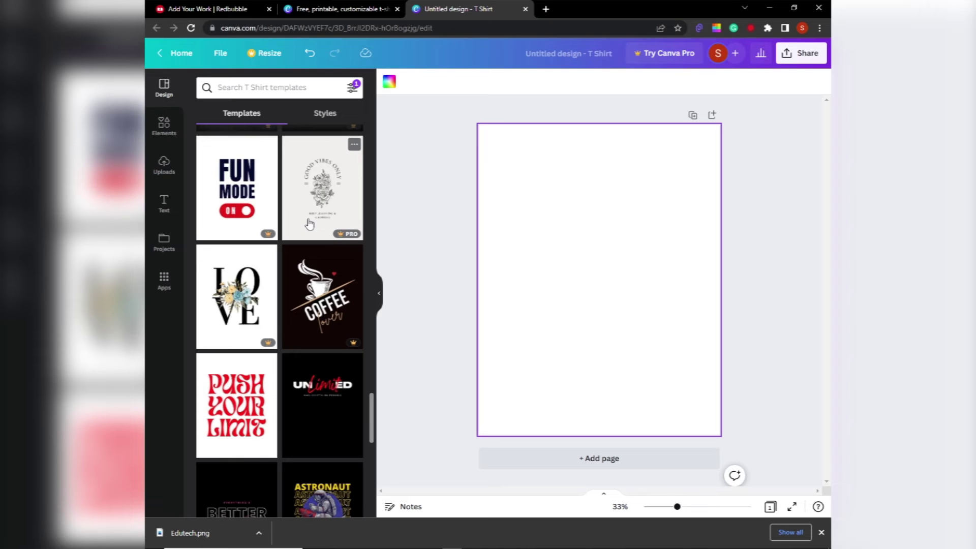
scroll(309, 224, "down", 5)
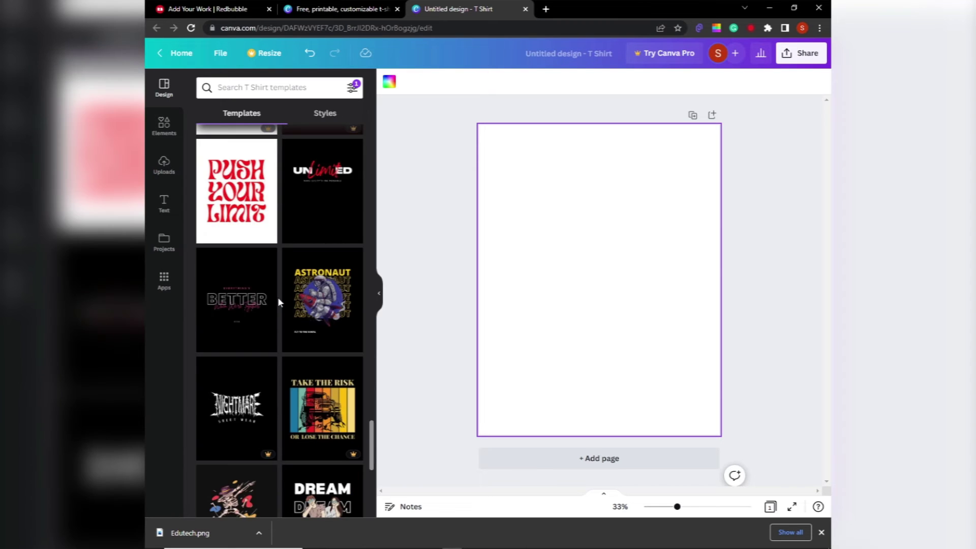
scroll(278, 297, "down", 10)
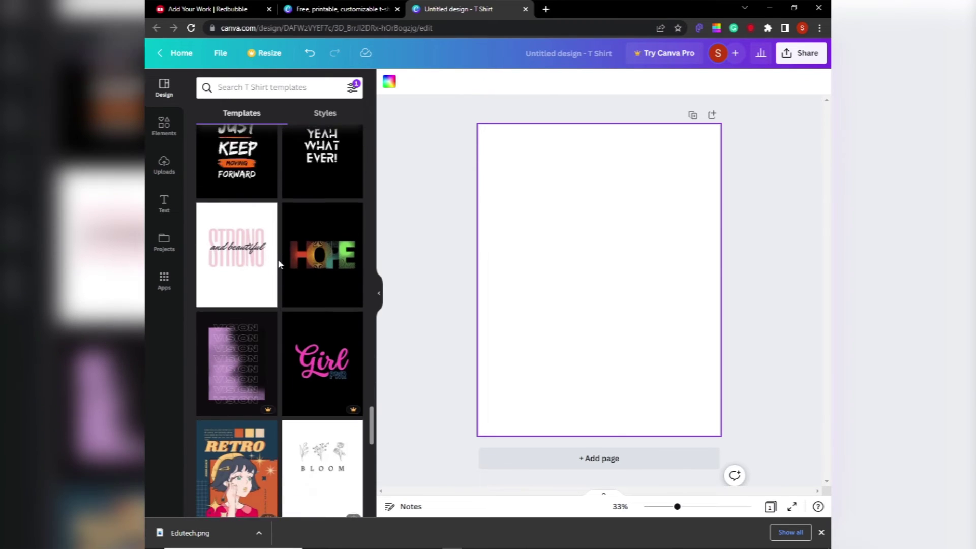
scroll(279, 263, "down", 1)
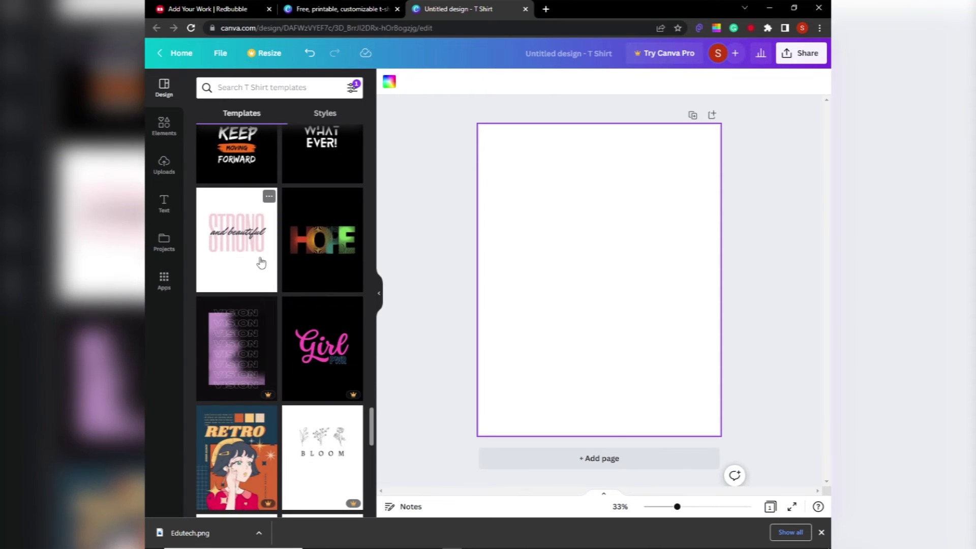
left_click(258, 261)
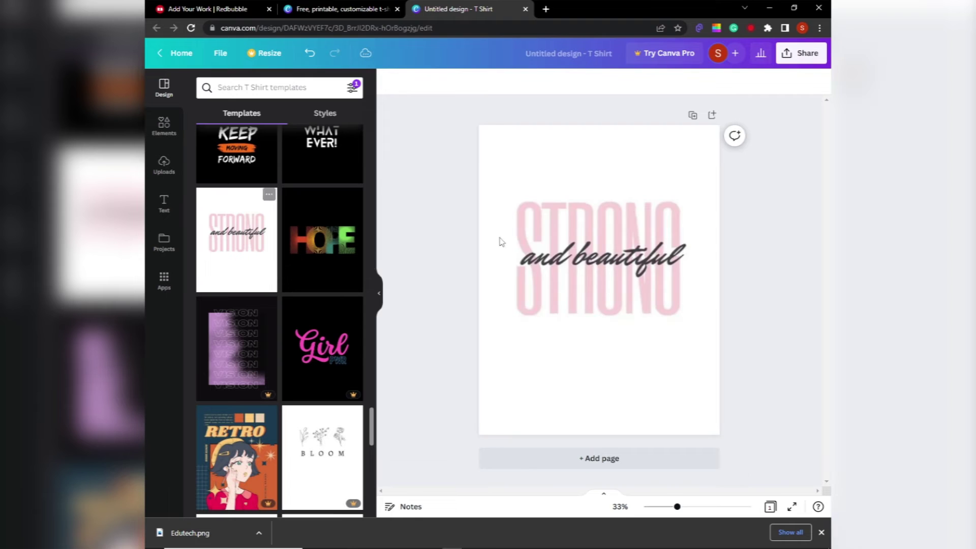
Step: Replace the large pink word STRONG with LOOK and leave both text elements deselected
double_click(572, 219)
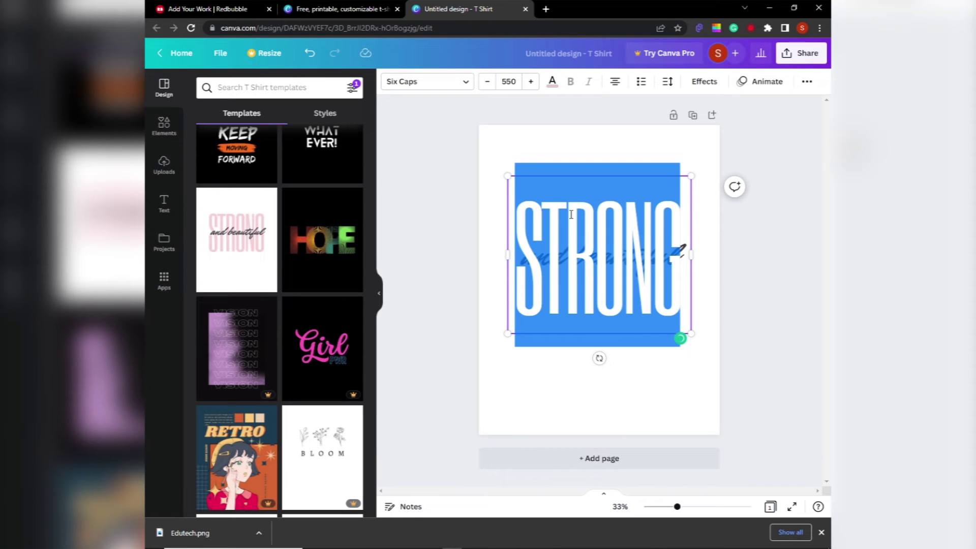
key("BackSpace")
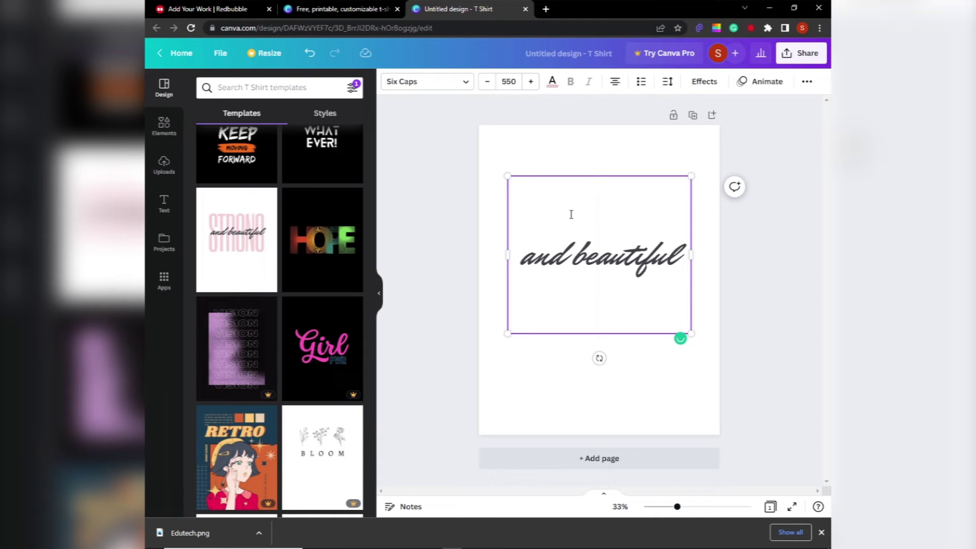
type("LOO")
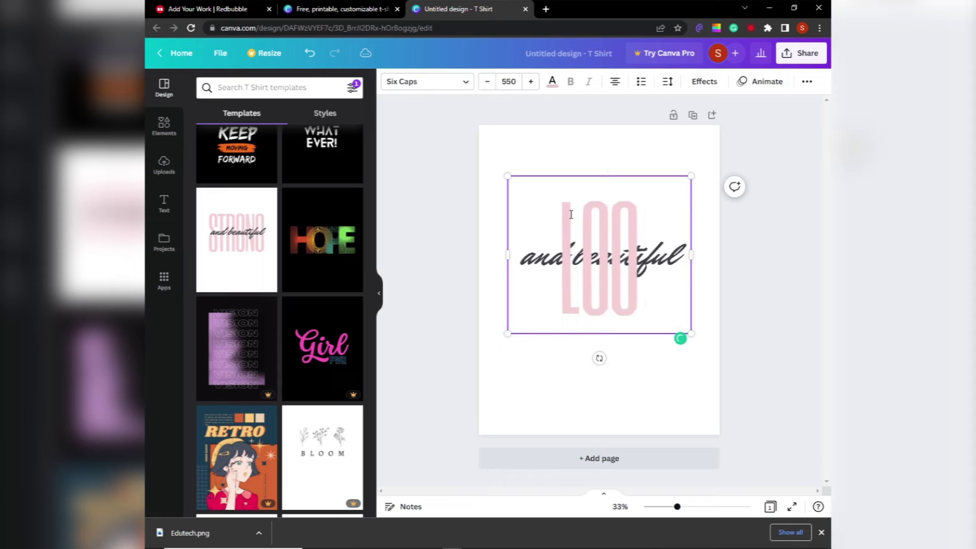
type("K")
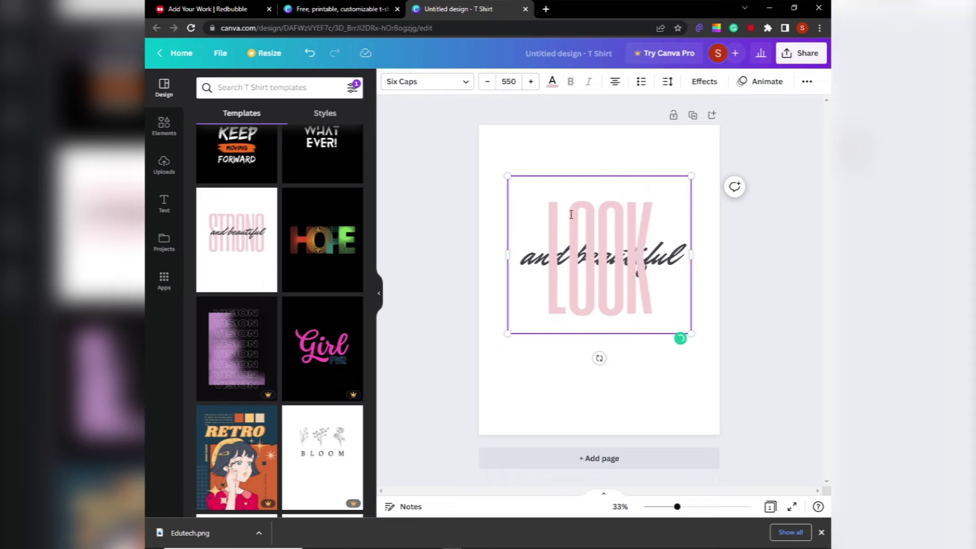
left_click(614, 166)
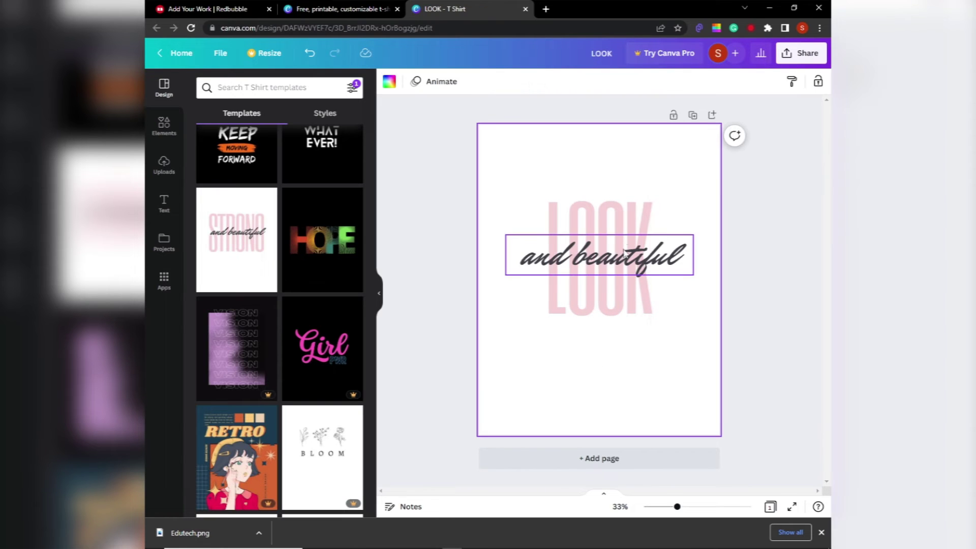
left_click(627, 261)
left_click(669, 209, "shift")
left_click(649, 161)
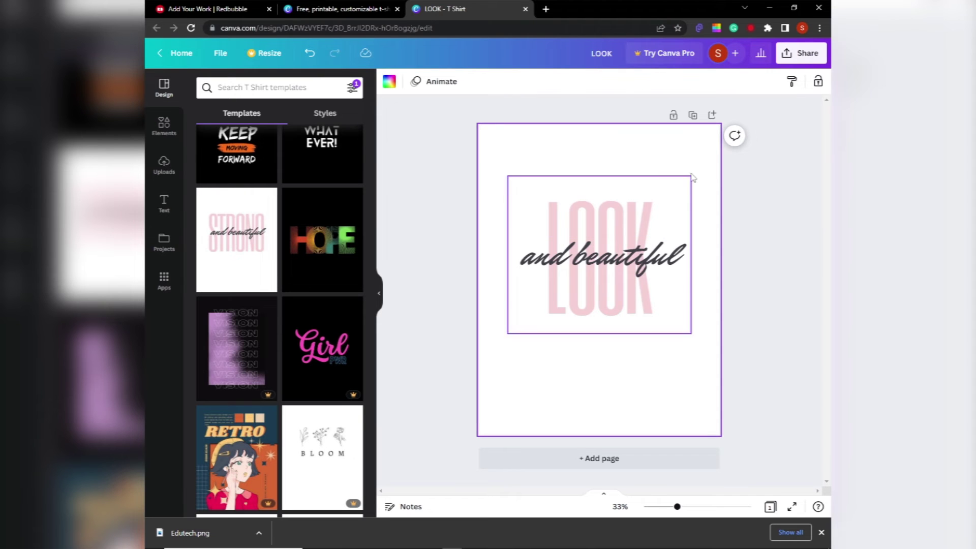
Step: Download the LOOK T-shirt design as a PNG file
left_click(801, 53)
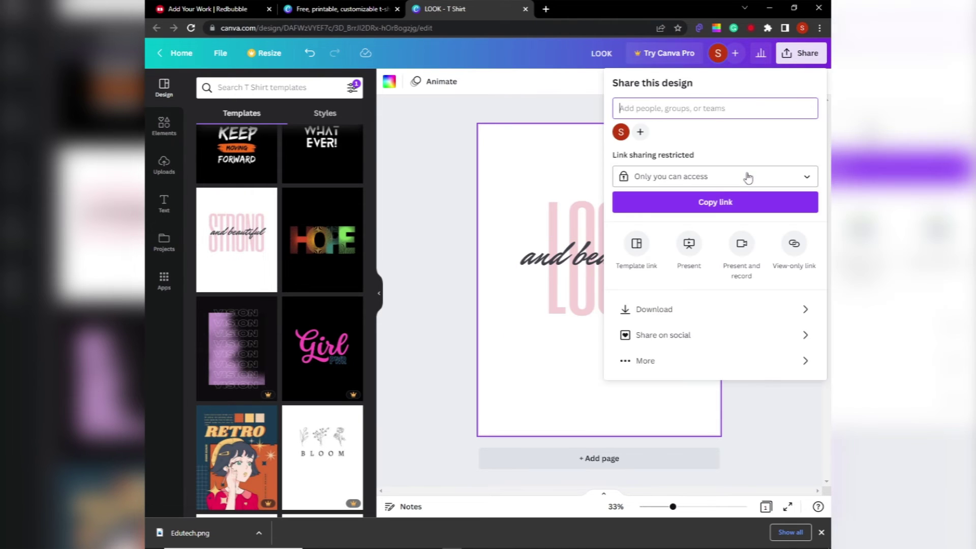
left_click(688, 310)
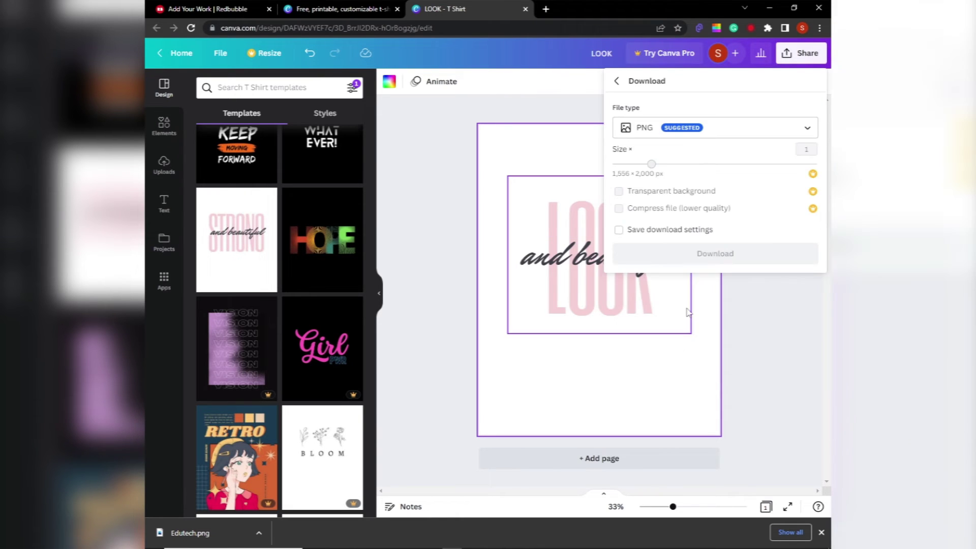
left_click(705, 259)
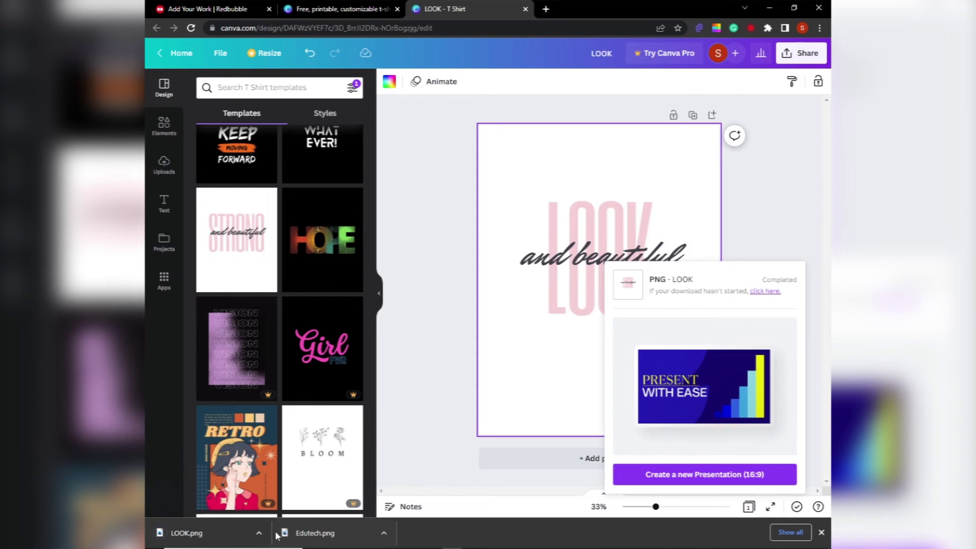
Step: Return to Redbubble's Add new work page and upload LOOK.png as a new work
left_click(214, 8)
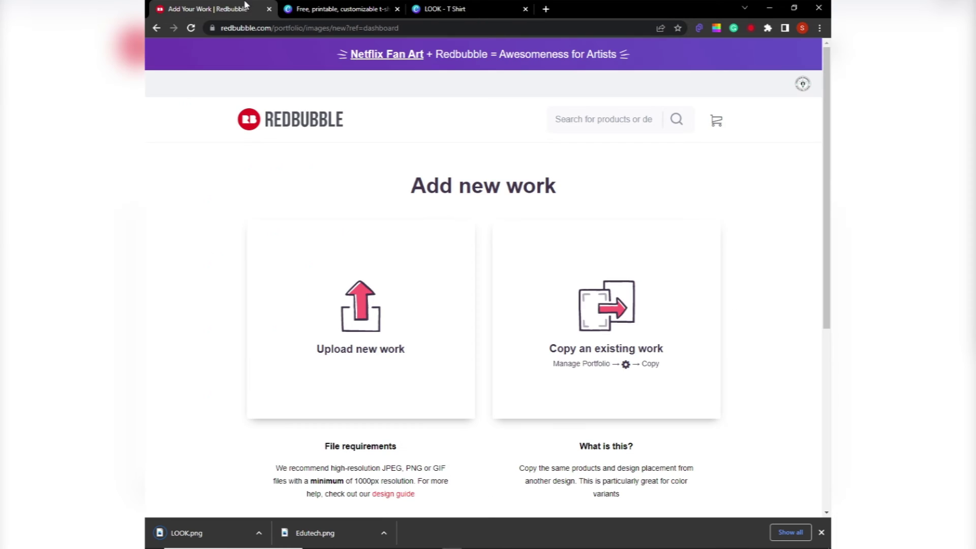
left_click(383, 353)
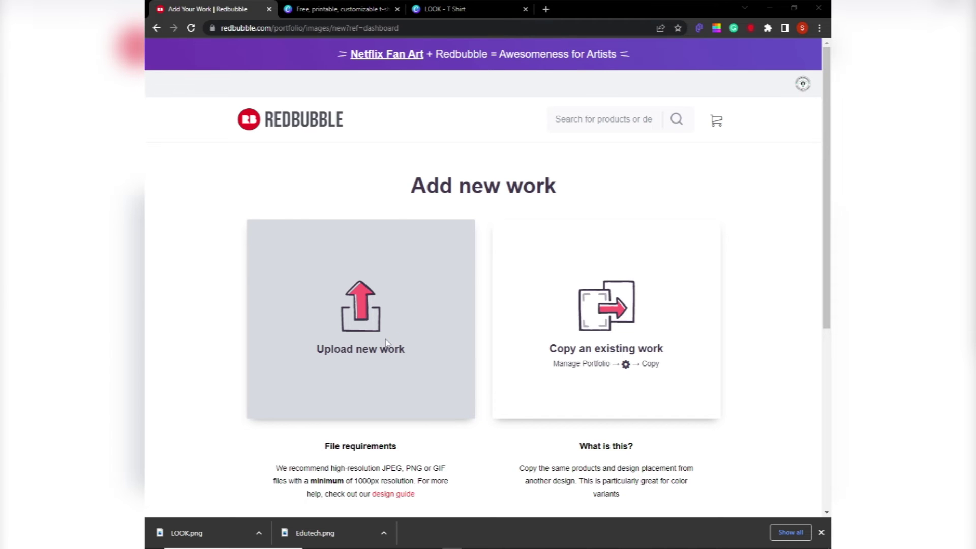
left_click(279, 95)
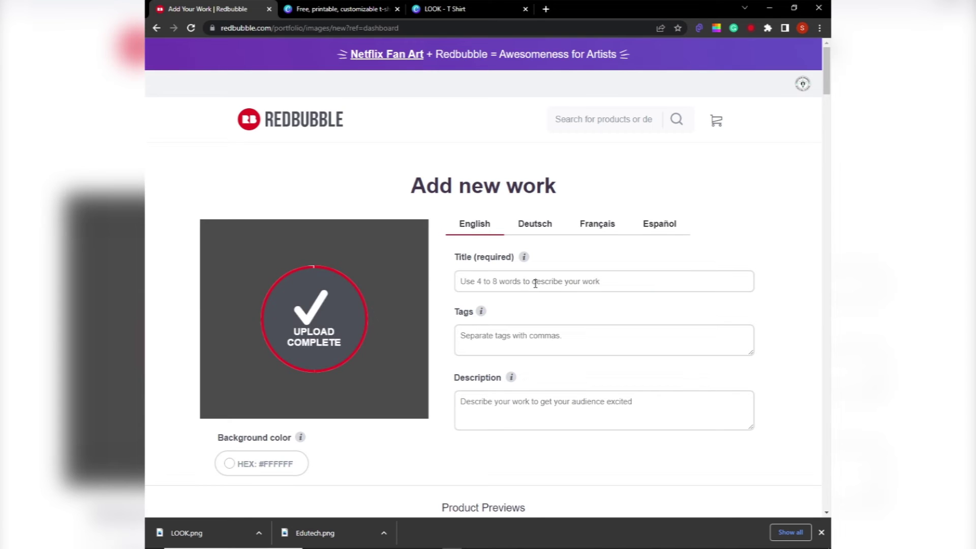
Step: Title the new work "A design with positive quotes", correcting the misspelled last word with the spelling suggestion
left_click(491, 281)
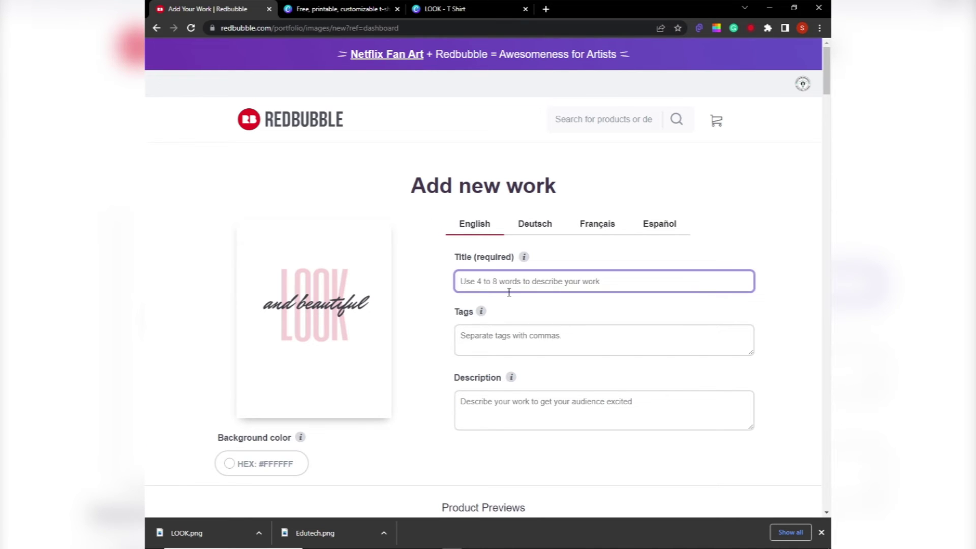
type("A design with")
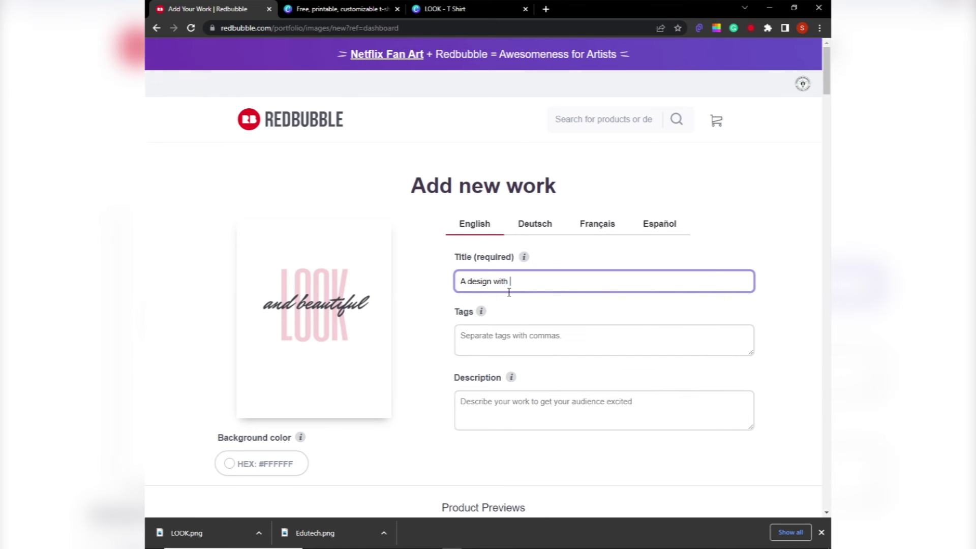
type(" positive quatoes")
double_click(554, 282)
right_click(564, 284)
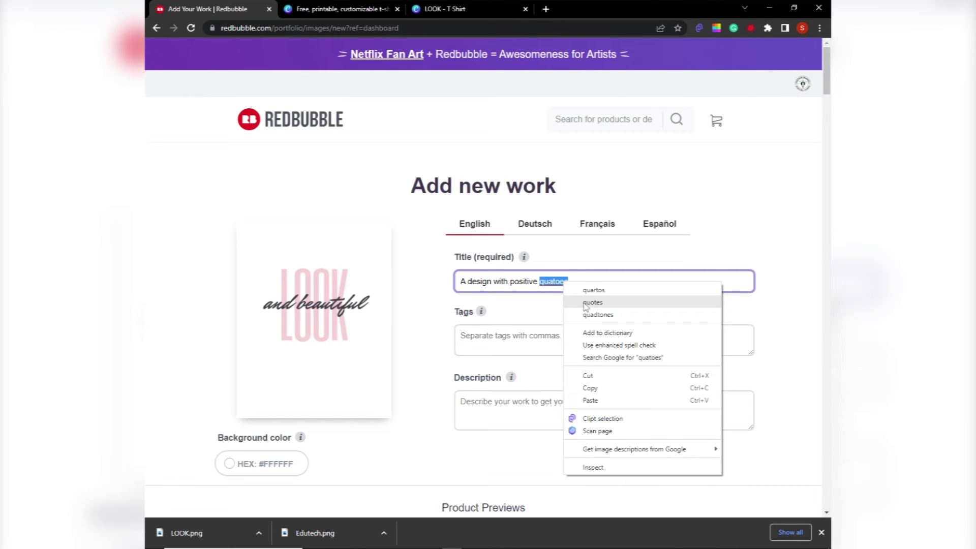
left_click(592, 303)
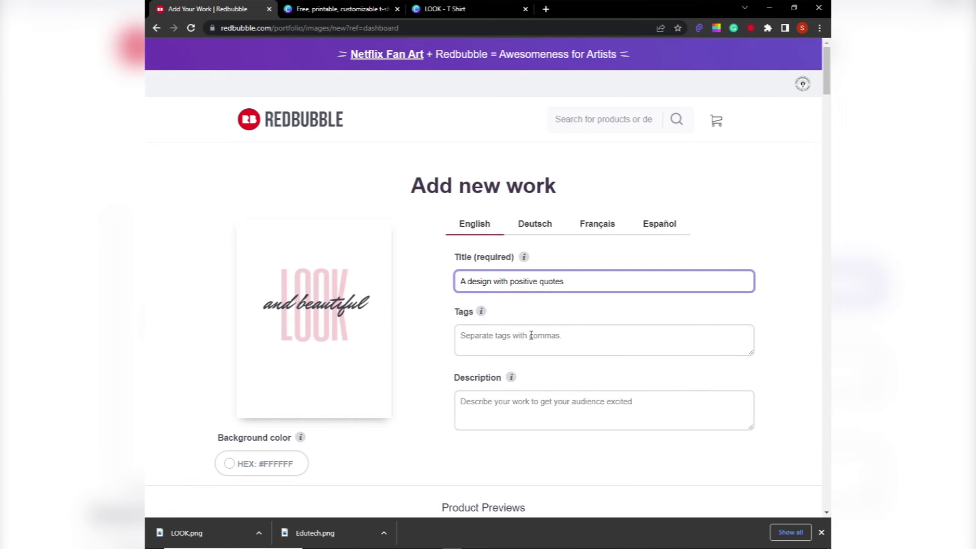
Step: Tag the work with "positive, trend, style, t-shirt design", accepting the spelling suggestion for "t-shirt"
left_click(556, 338)
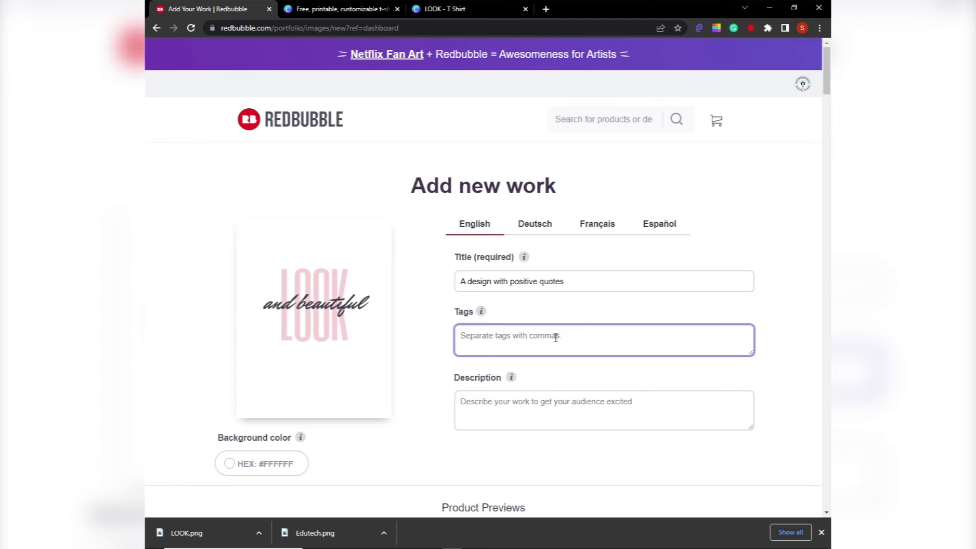
scroll(556, 339, "down", 2)
type("positive")
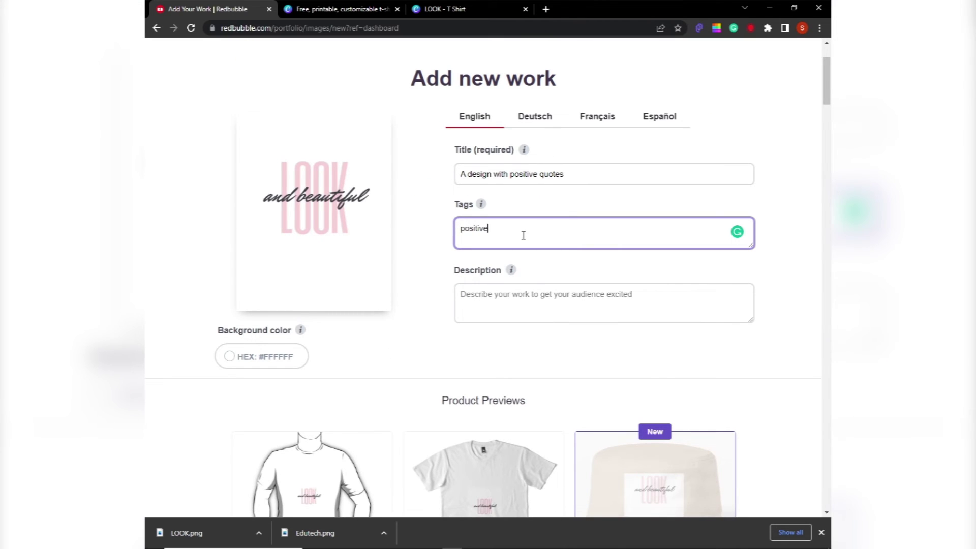
type(", trend, style, t shirt design")
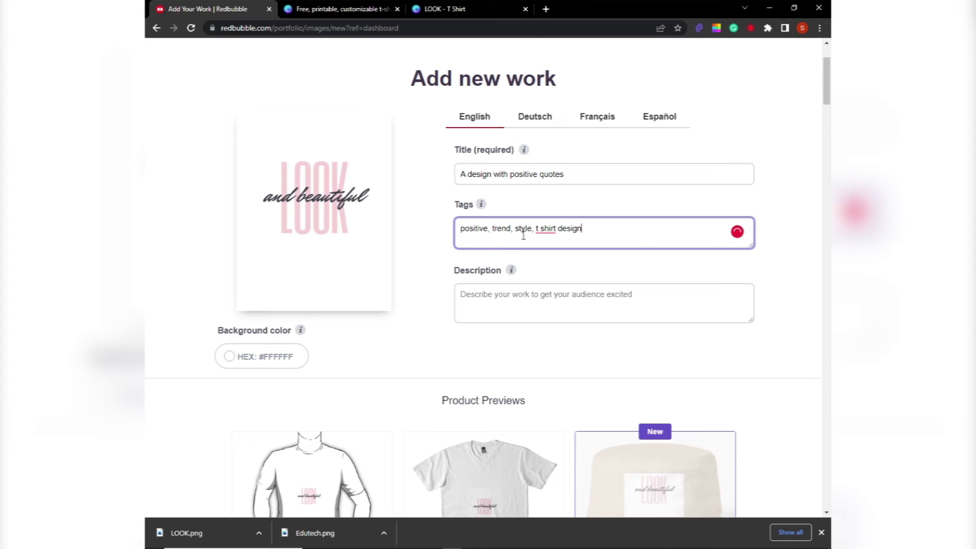
mouse_move(540, 235)
left_click(545, 256)
Step: Enter the description "A beautiful t-shirt design with positive quotes" for the new work
left_click(499, 297)
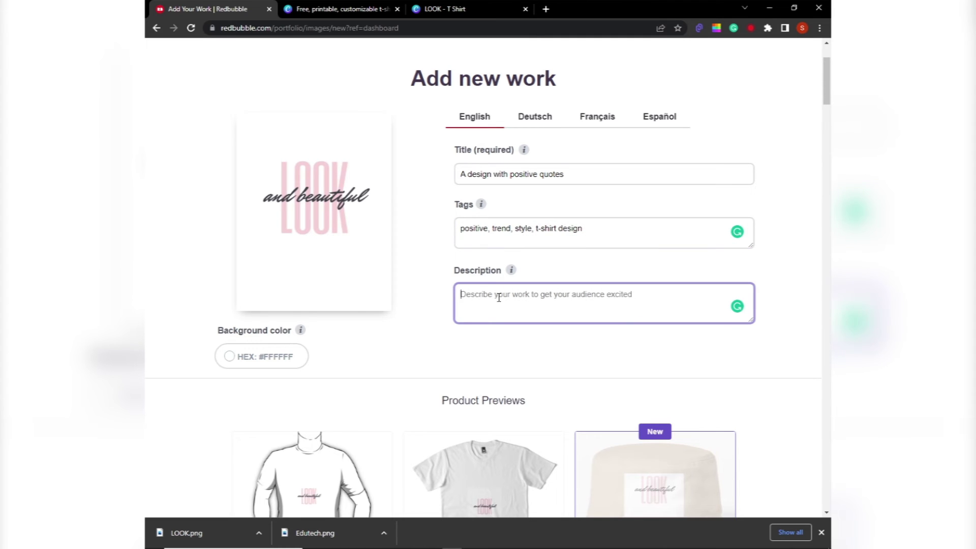
type("A bea")
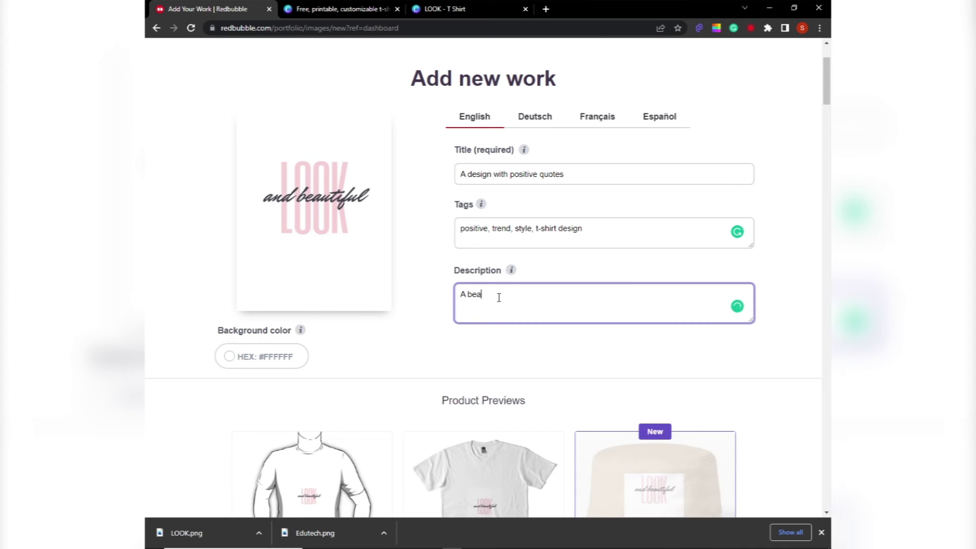
type("utiful t-shirt design with positive quotes")
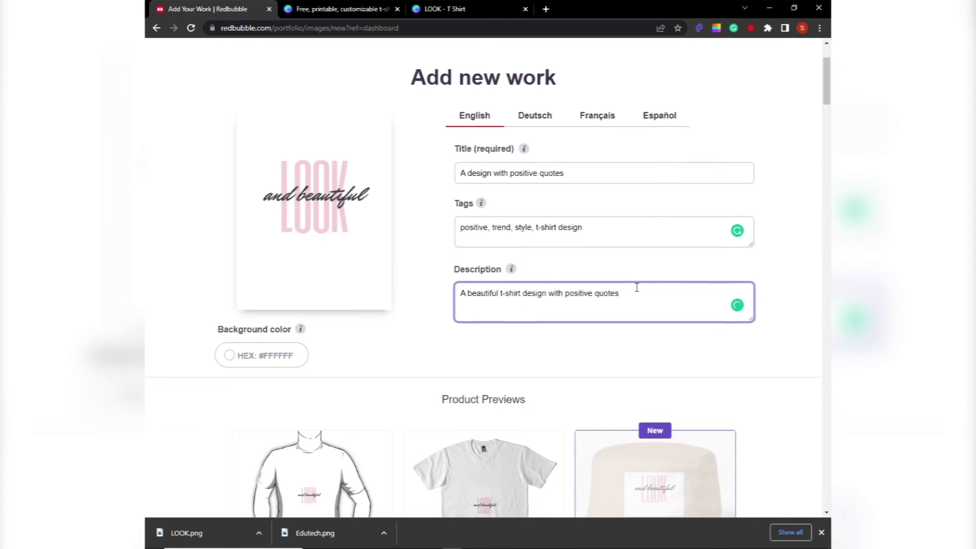
Step: Open the Standard Print Clothing product for editing and shift the LOOK design slightly on the front of the T-shirt
scroll(638, 288, "down", 2)
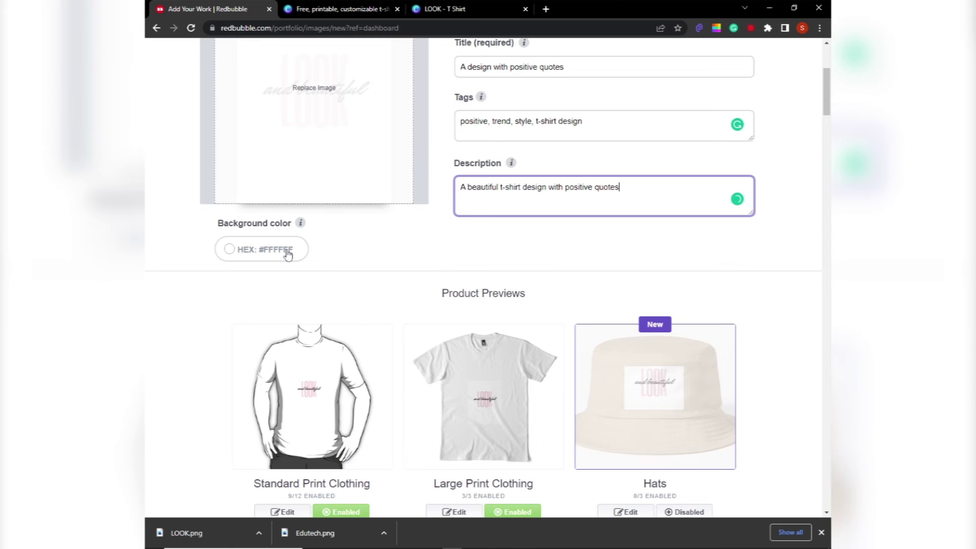
scroll(342, 277, "down", 2)
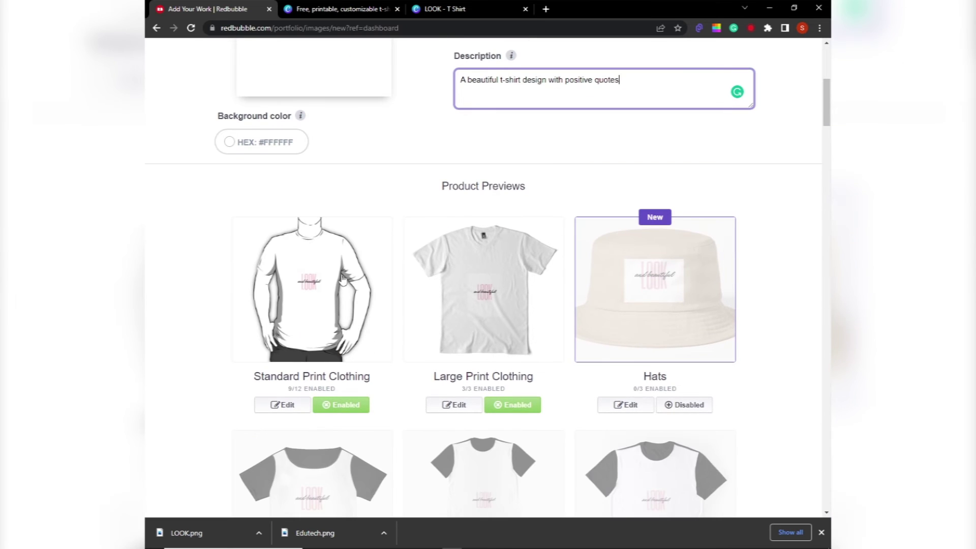
left_click(280, 410)
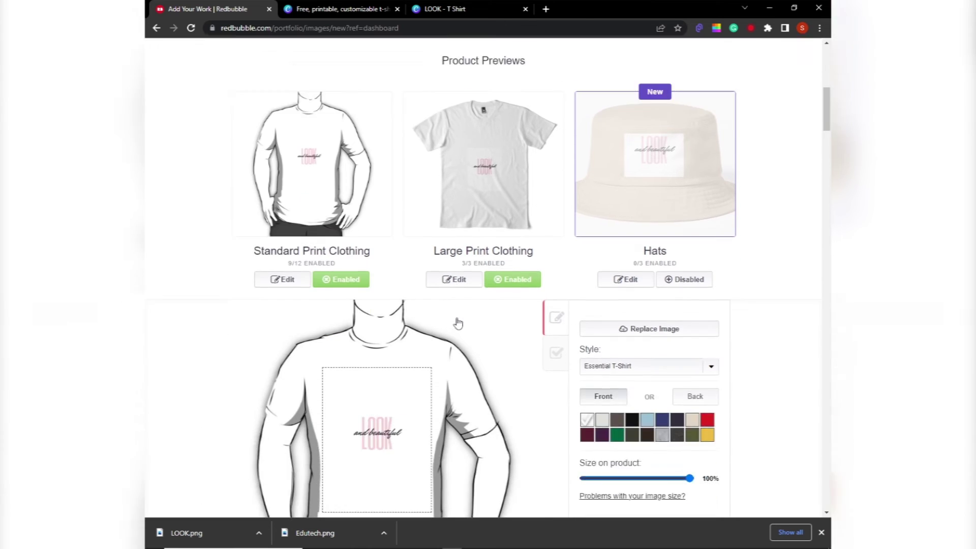
mouse_move(388, 179)
left_mouse_down()
mouse_move(376, 170)
mouse_move(381, 181)
left_mouse_up()
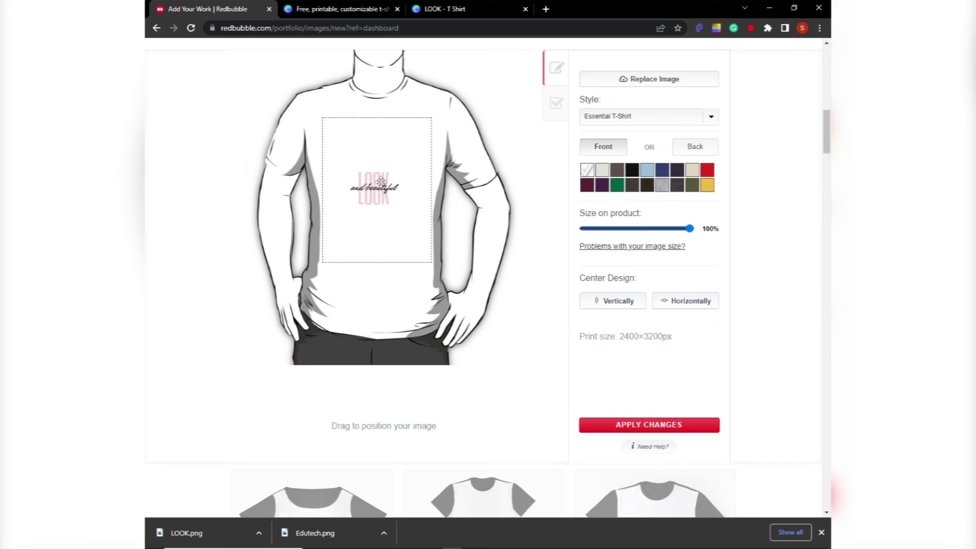
Step: Try the design at 88% size, restore it to 100%, and look through the available clothing styles
left_click_drag(688, 233, 664, 232)
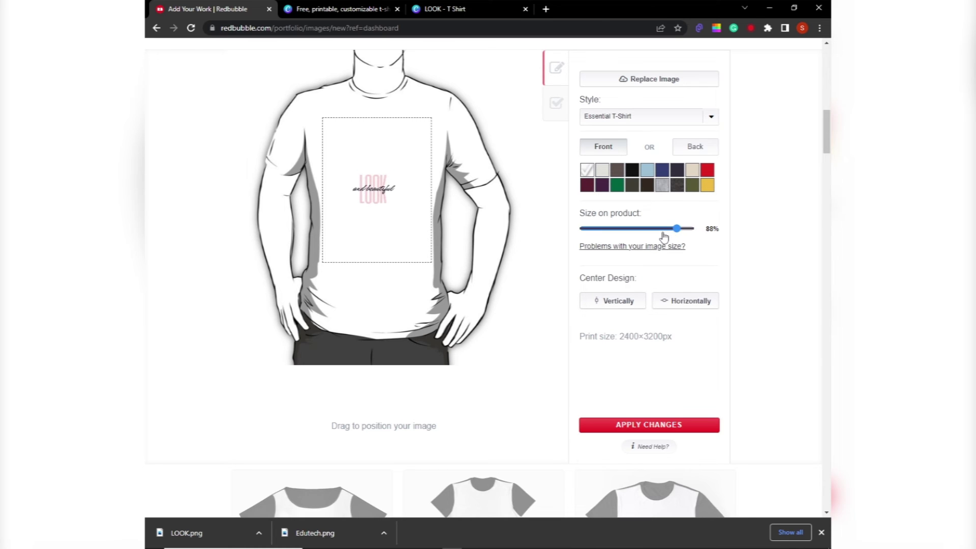
left_click(695, 230)
scroll(683, 186, "up", 2)
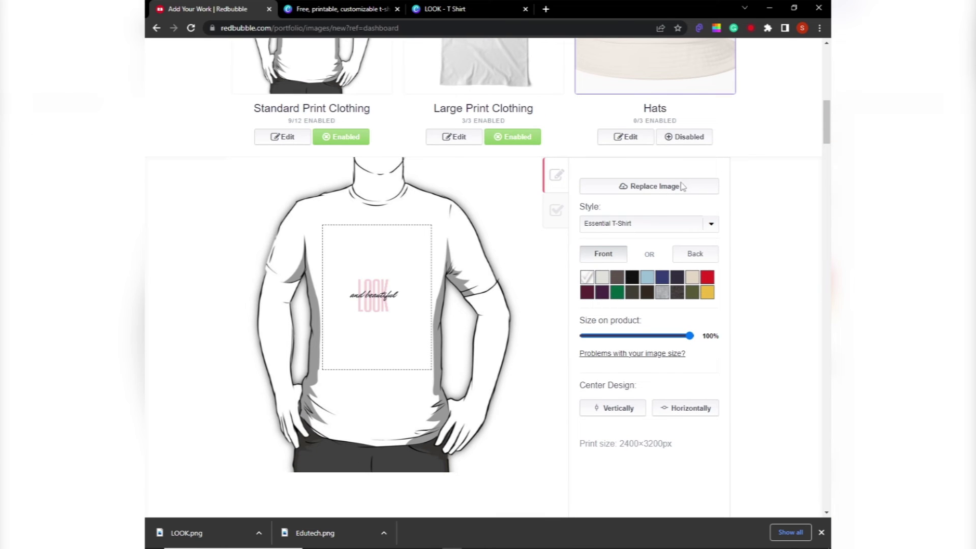
left_click(711, 224)
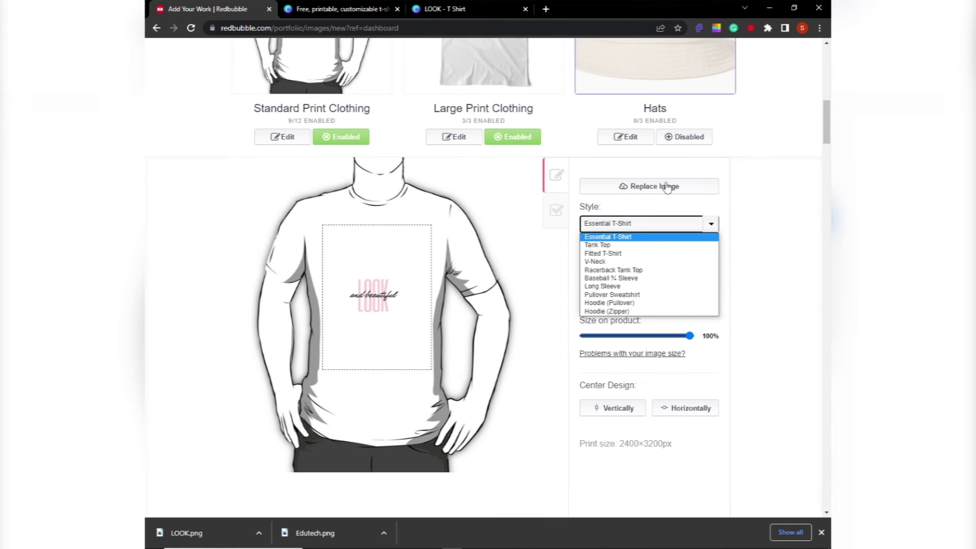
left_click(704, 224)
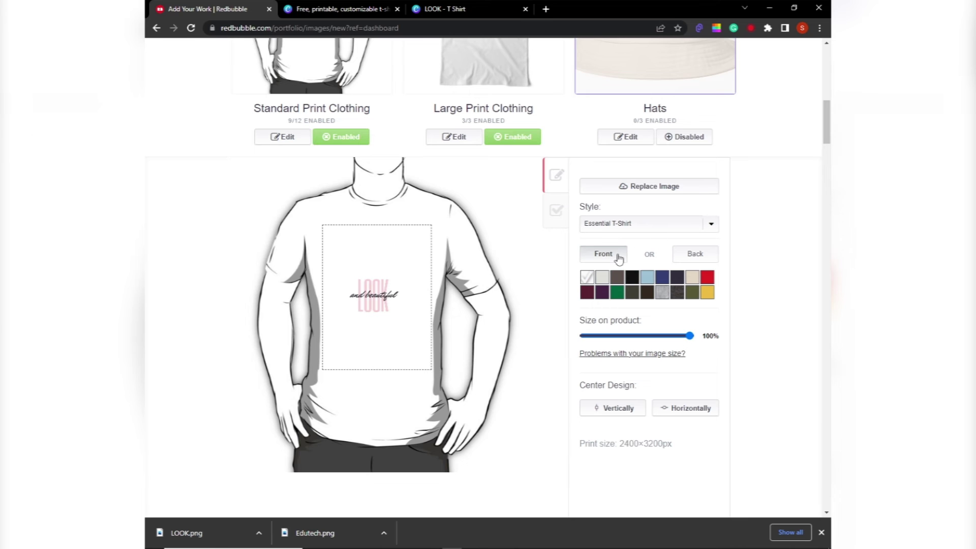
Step: Preview the Essential T-Shirt in light grey and black, and set its colour back to white
left_click(604, 282)
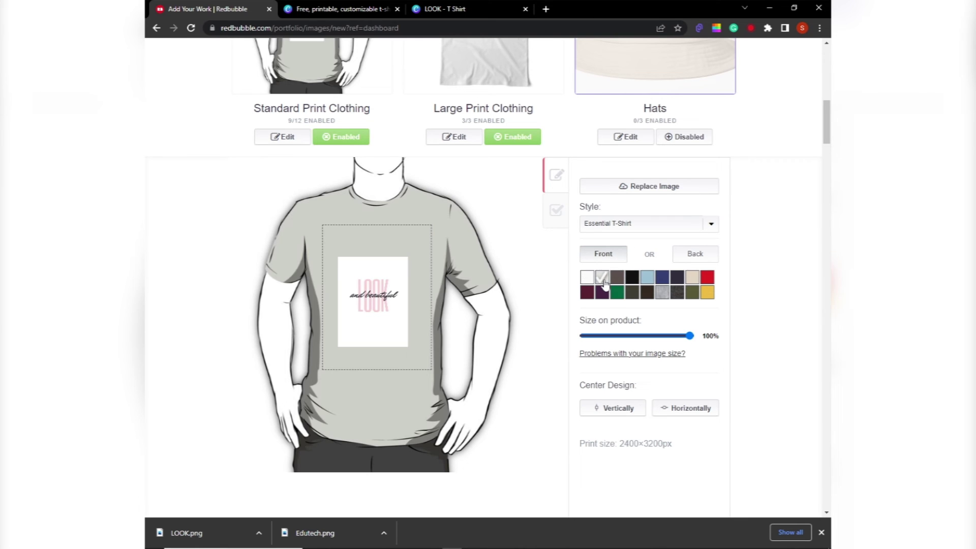
left_click(632, 281)
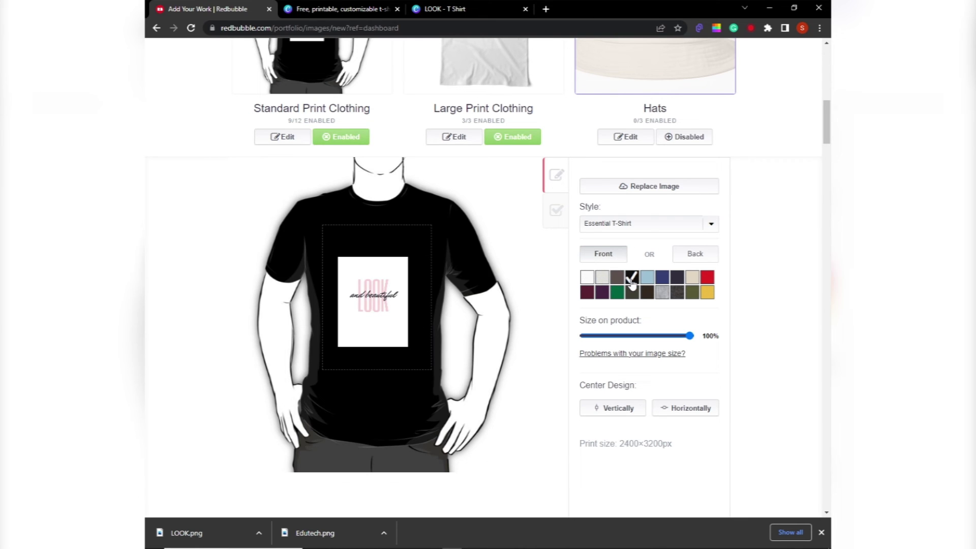
left_click(588, 277)
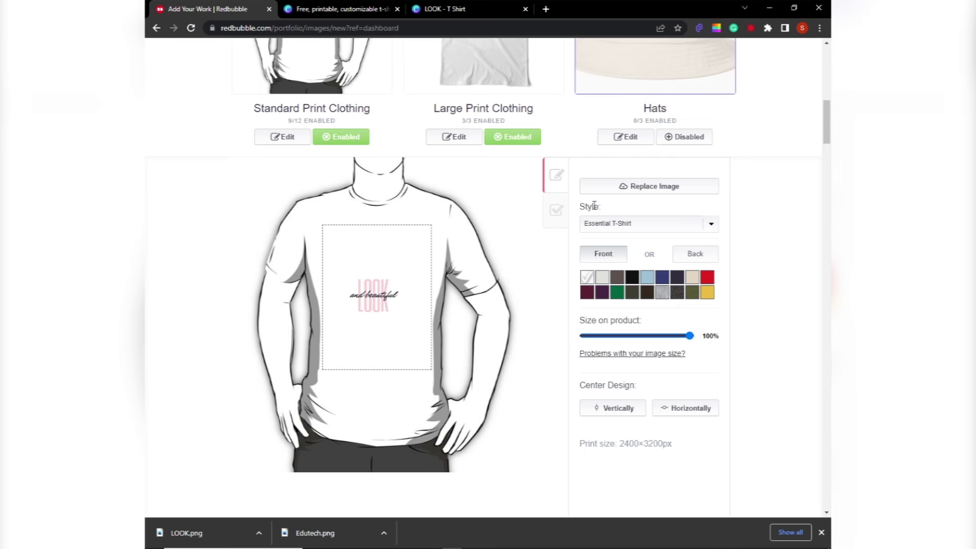
Step: Apply the changes to the Standard Print Clothing product and check its preview
scroll(593, 205, "down", 4)
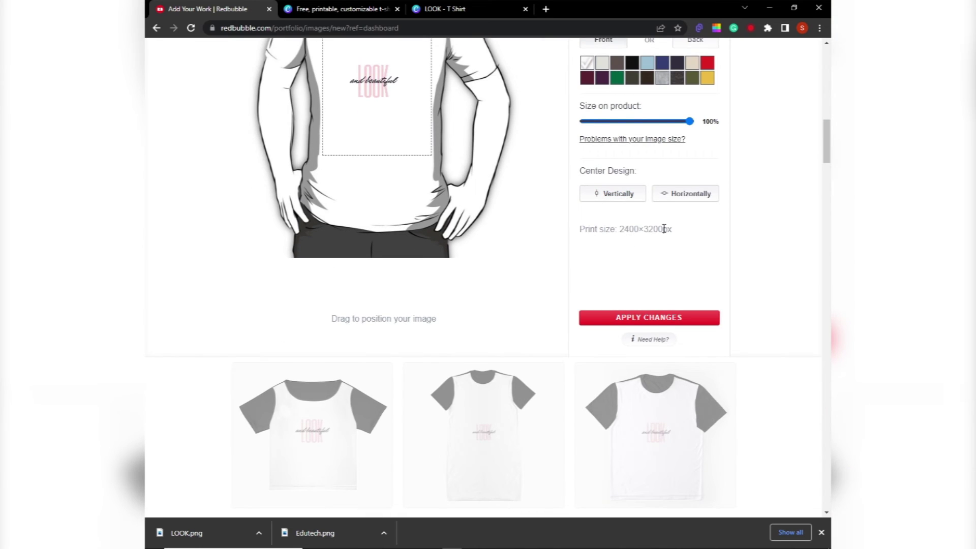
left_click(641, 315)
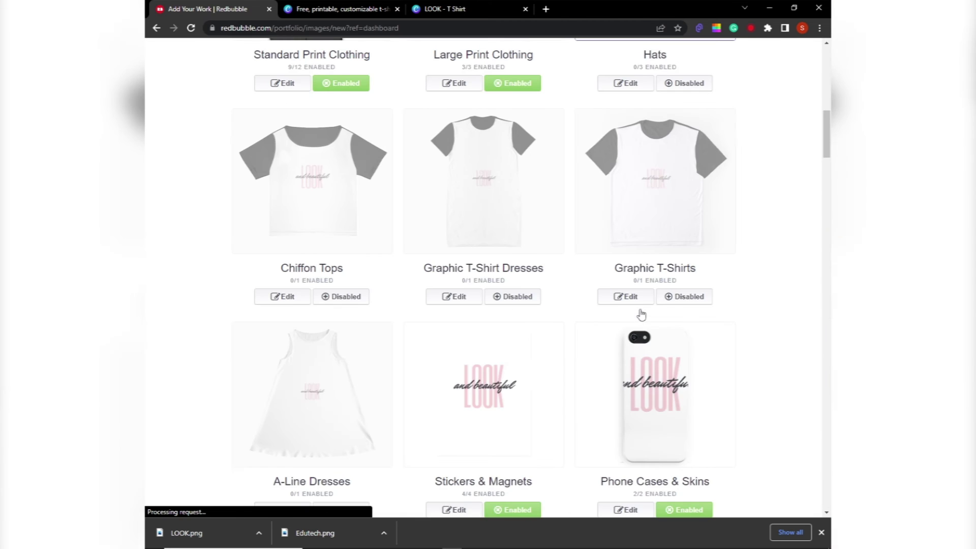
scroll(641, 316, "up", 5)
scroll(641, 315, "up", 2)
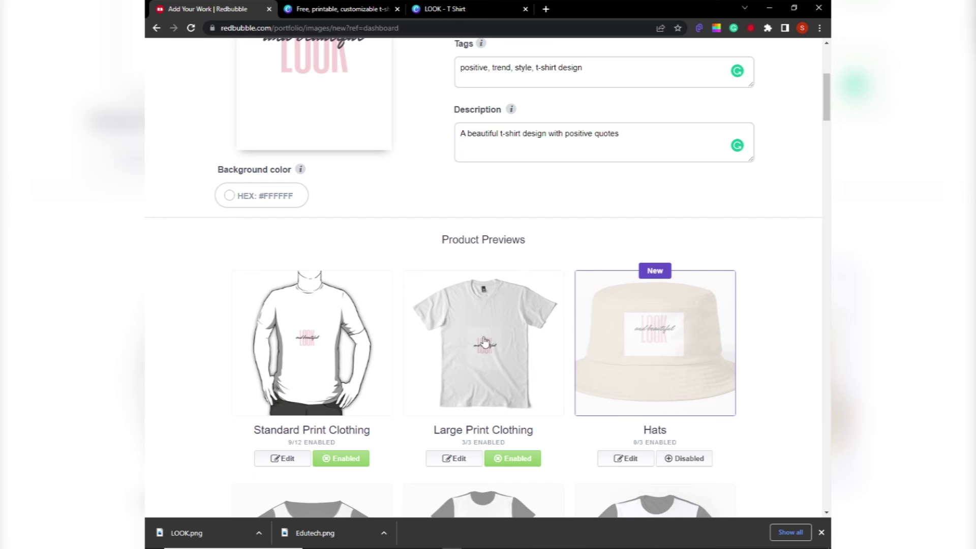
Step: Look through the product previews and enable Dog Mats for the design
scroll(702, 325, "down", 7)
scroll(696, 312, "down", 2)
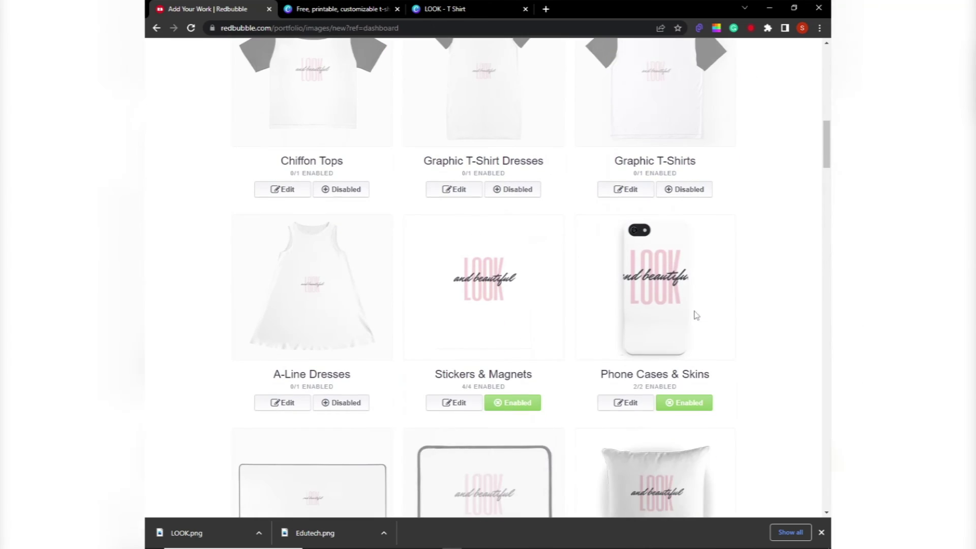
scroll(498, 366, "down", 3)
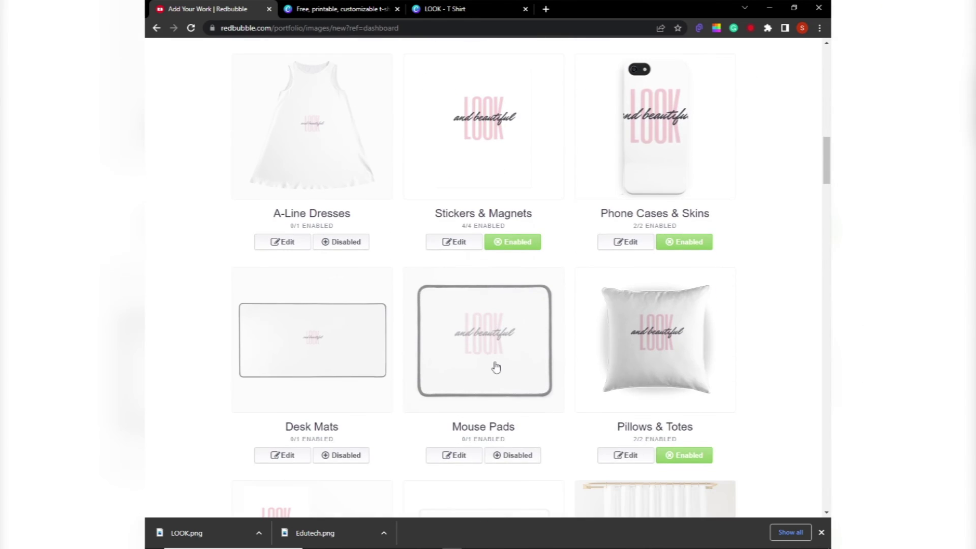
scroll(496, 366, "down", 6)
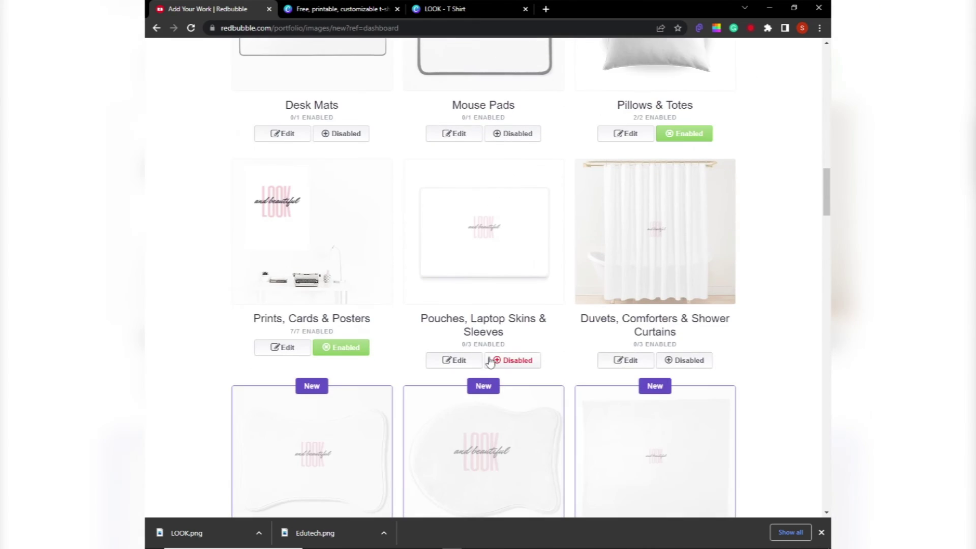
scroll(490, 362, "down", 5)
scroll(421, 349, "up", 2)
scroll(456, 272, "down", 3)
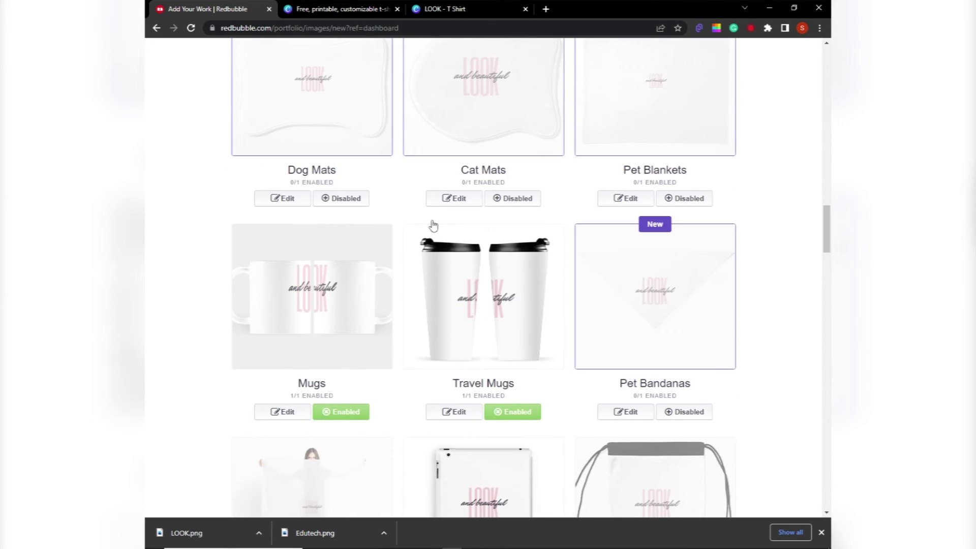
left_click(344, 199)
Step: Enable Water Bottles for the design
scroll(480, 228, "down", 3)
scroll(556, 225, "down", 3)
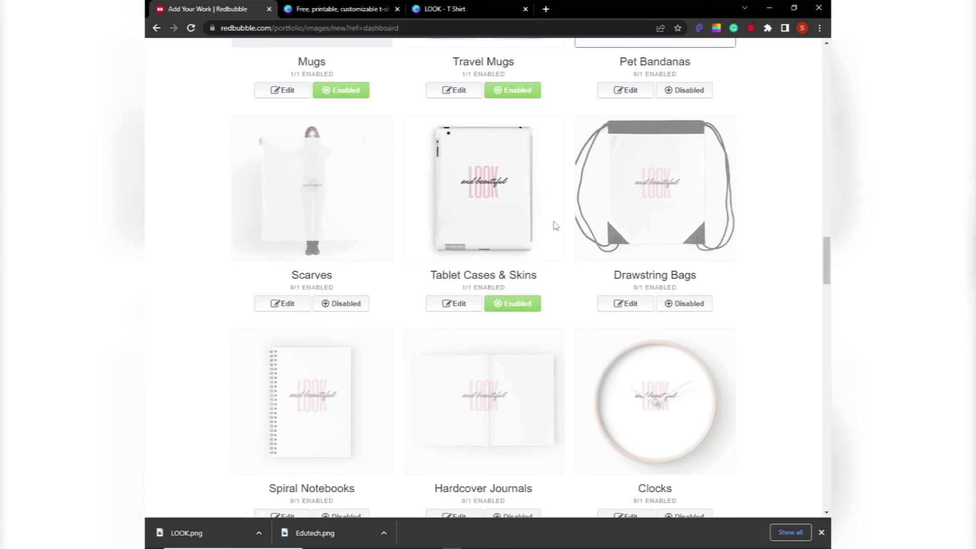
scroll(554, 225, "down", 2)
scroll(460, 240, "down", 4)
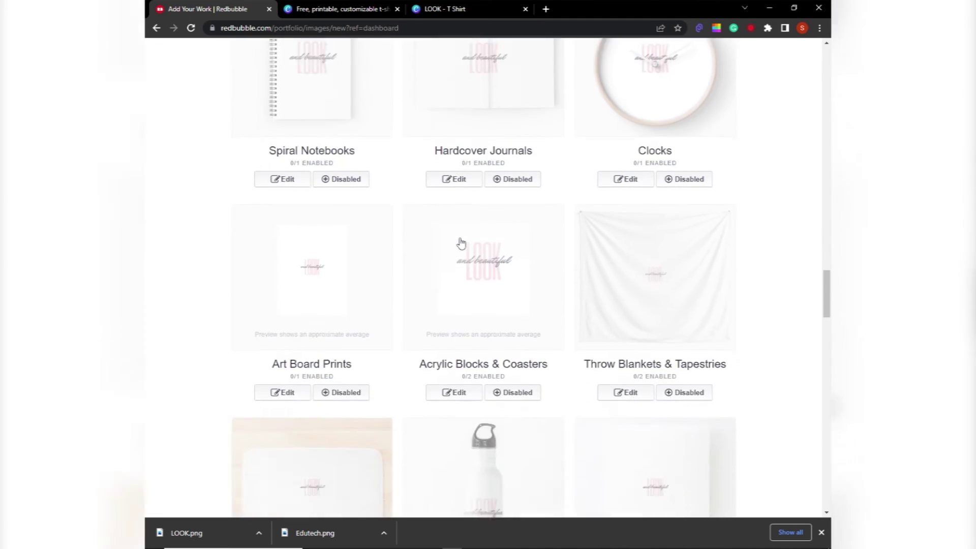
scroll(461, 242, "down", 6)
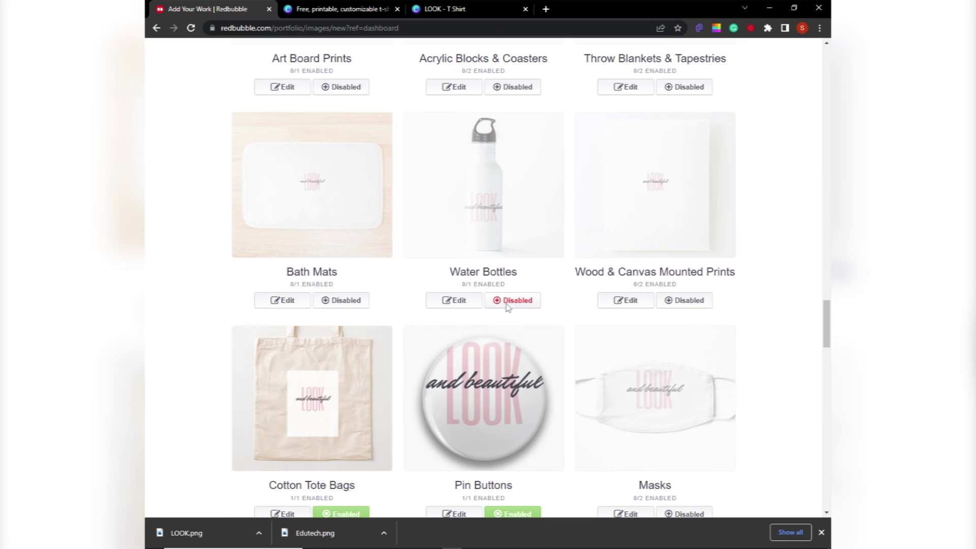
left_click(507, 301)
Step: Enable Masks for the design
scroll(543, 250, "down", 3)
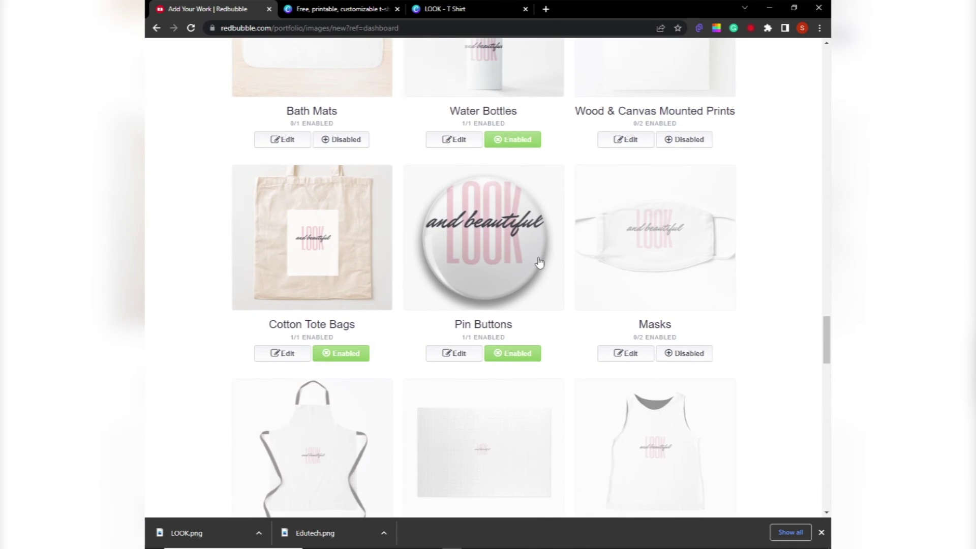
scroll(540, 262, "down", 2)
left_click(671, 248)
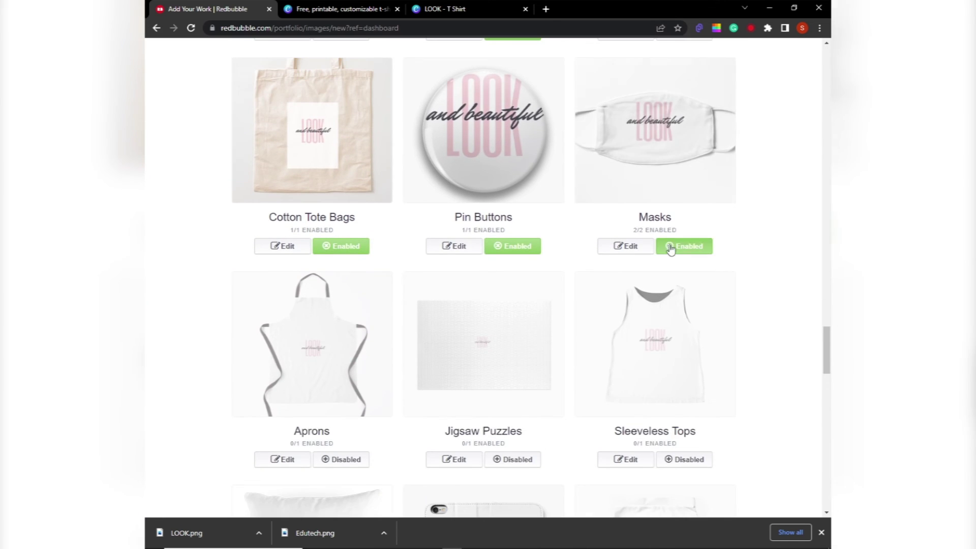
Step: Look over the remaining and advanced products, and recheck the work's title, tags and description
scroll(525, 246, "down", 6)
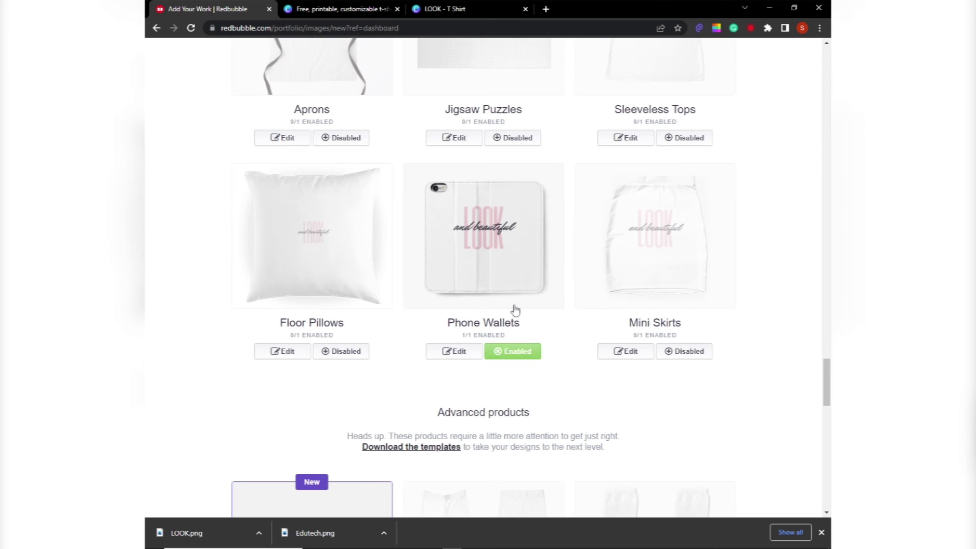
scroll(501, 351, "down", 7)
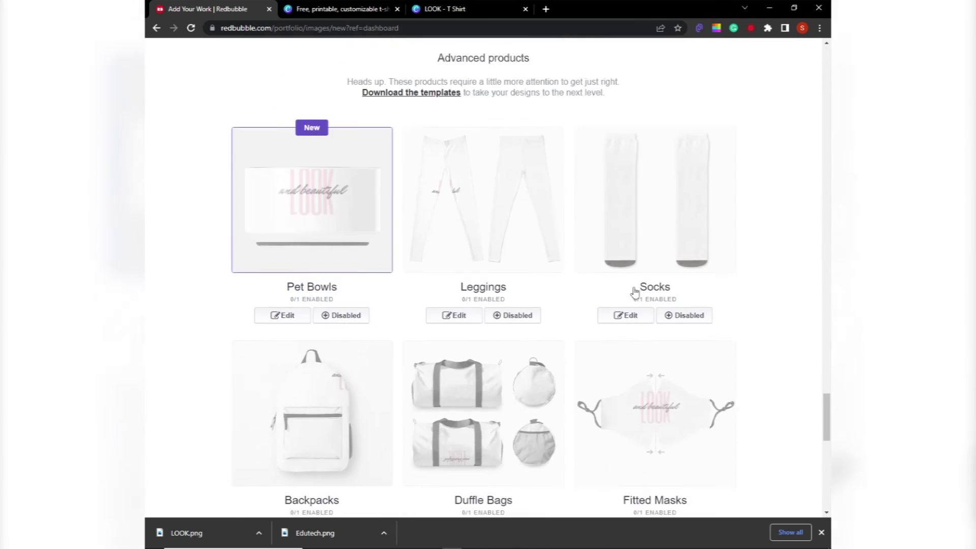
scroll(636, 285, "down", 3)
left_click_drag(826, 419, 826, 99)
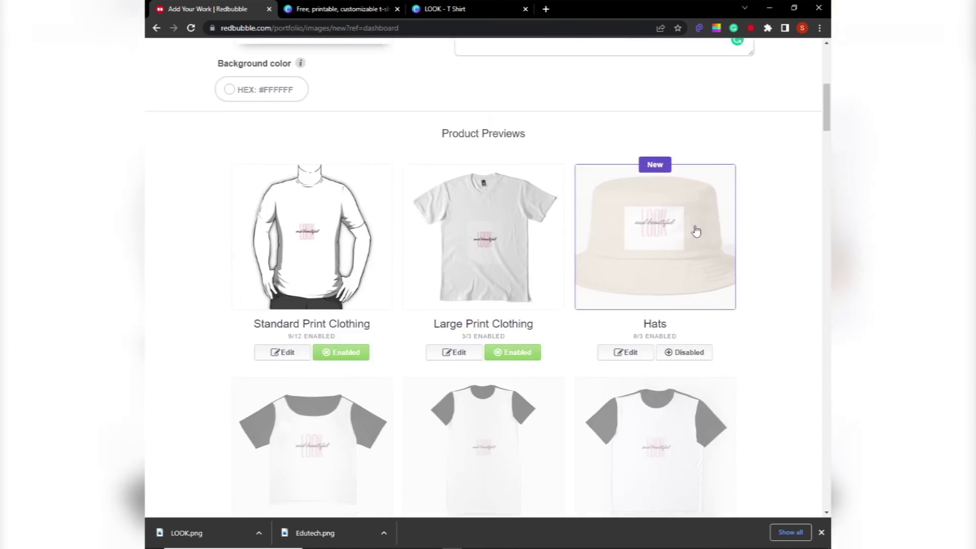
scroll(696, 231, "up", 8)
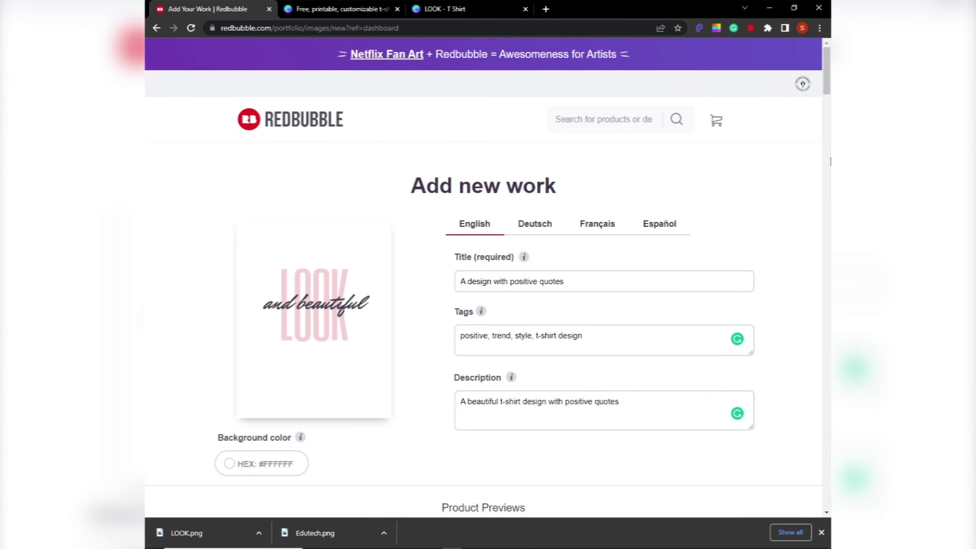
Step: Classify the work's media as Design & Illustration and Digital Art
left_click_drag(827, 72, 824, 427)
scroll(266, 292, "down", 5)
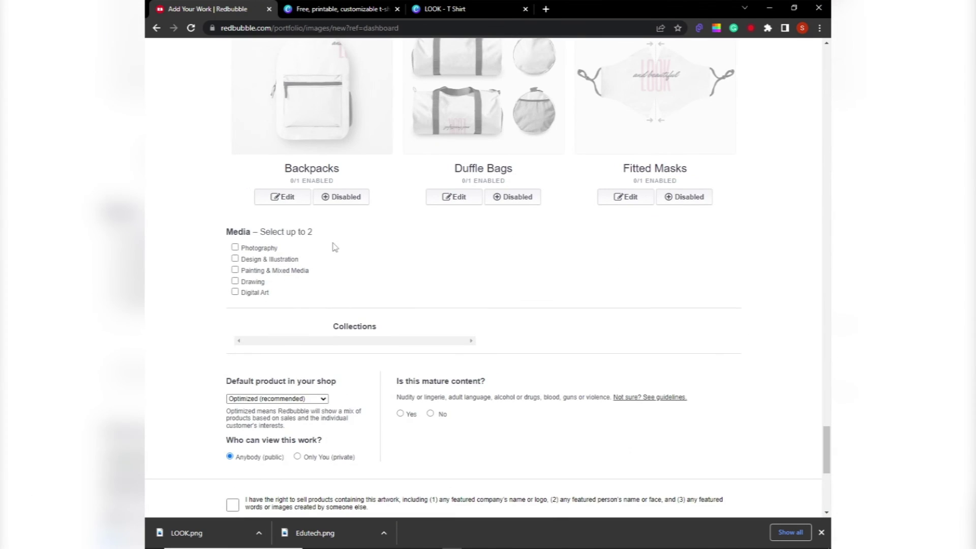
left_click(236, 293)
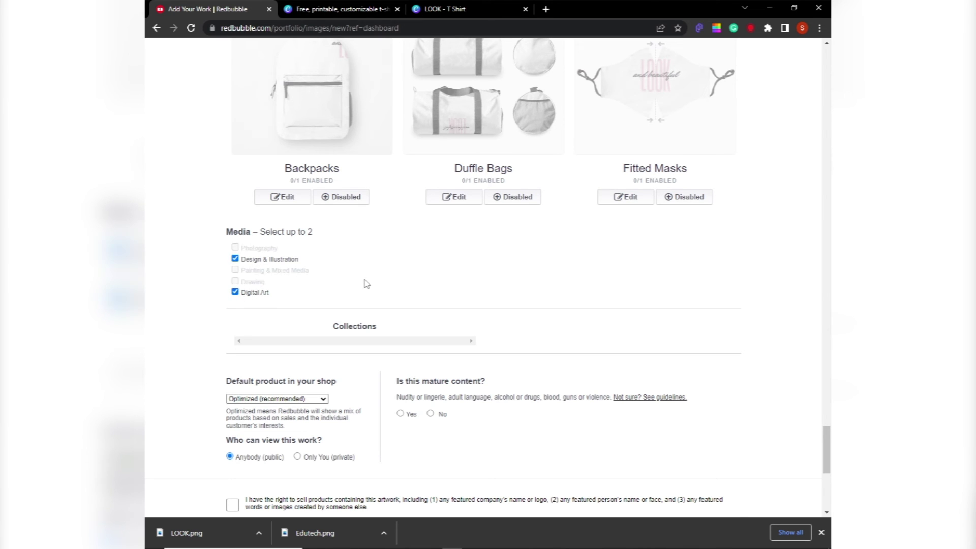
Step: Check the choices for the shop's default product, keeping Optimized (recommended)
scroll(364, 283, "down", 1)
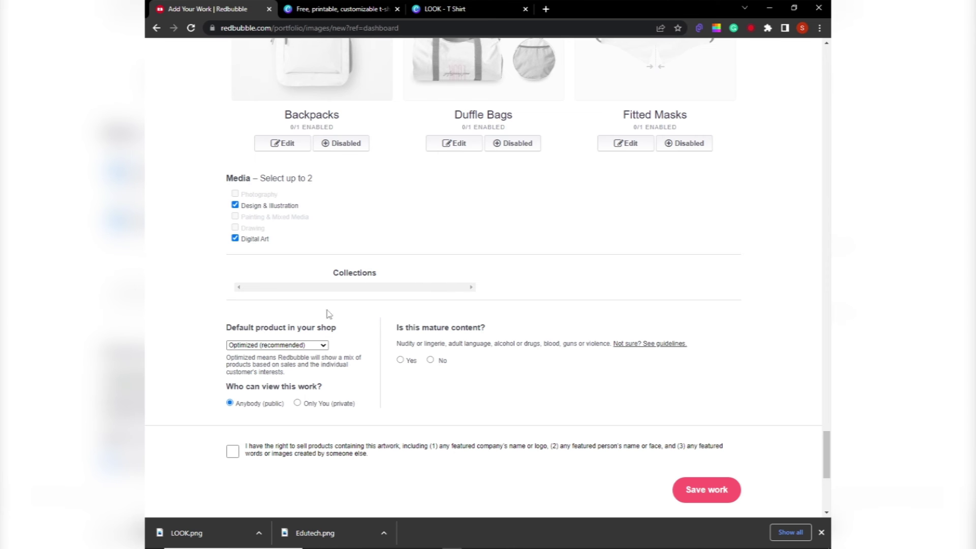
scroll(314, 348, "down", 1)
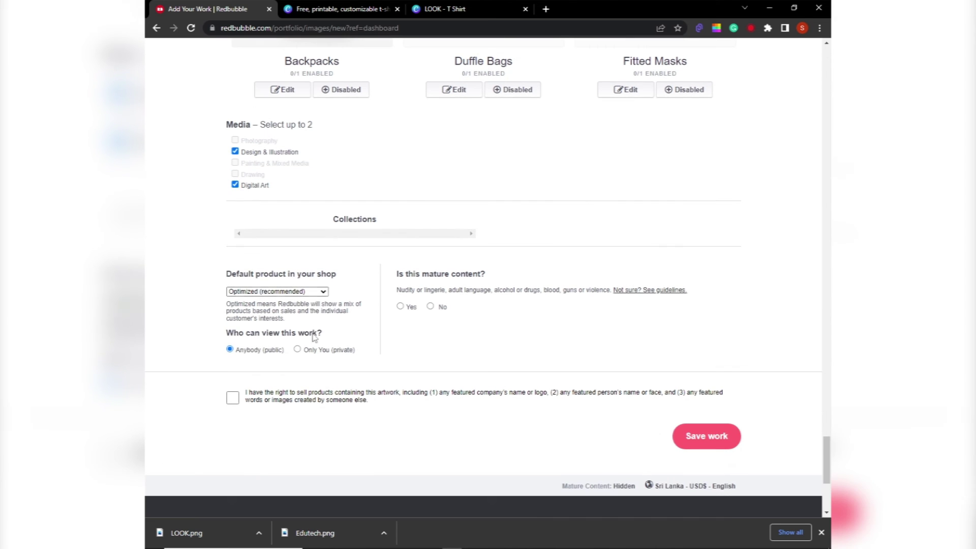
left_click(324, 293)
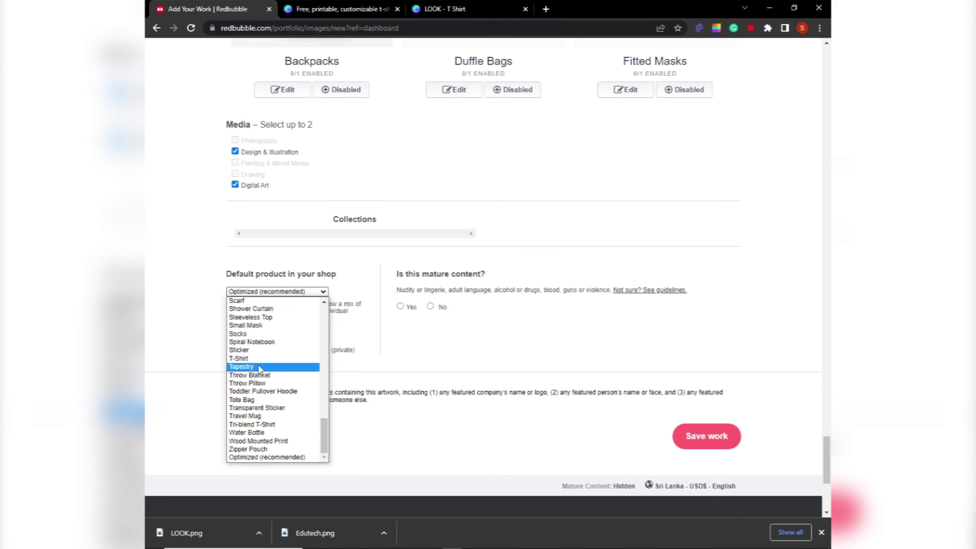
left_click(378, 265)
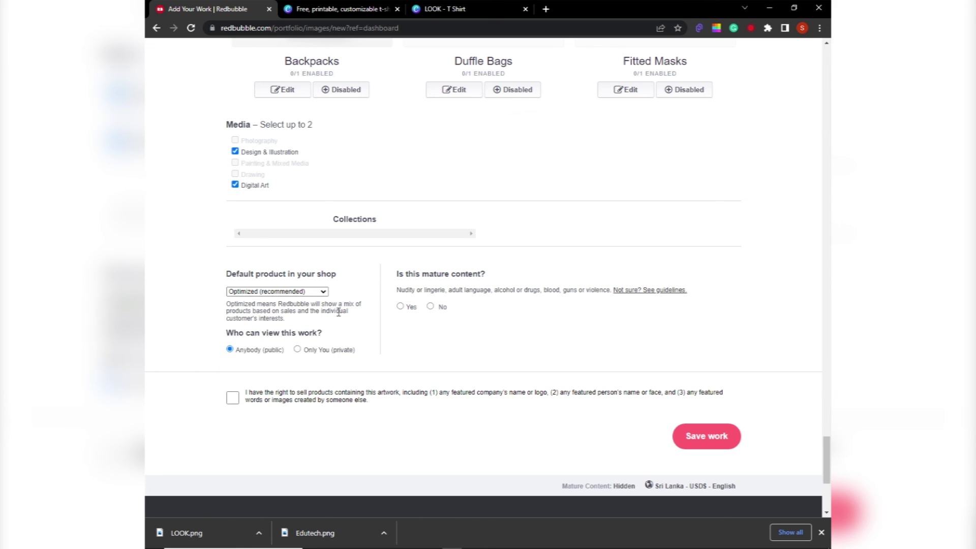
Step: Declare the right to sell products containing this artwork and try to save the work
left_click(244, 397)
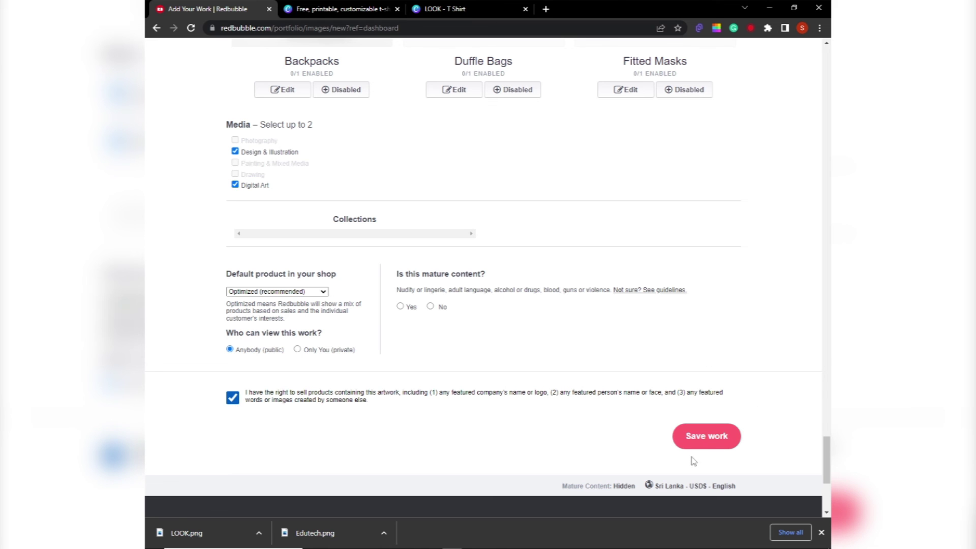
left_click(690, 437)
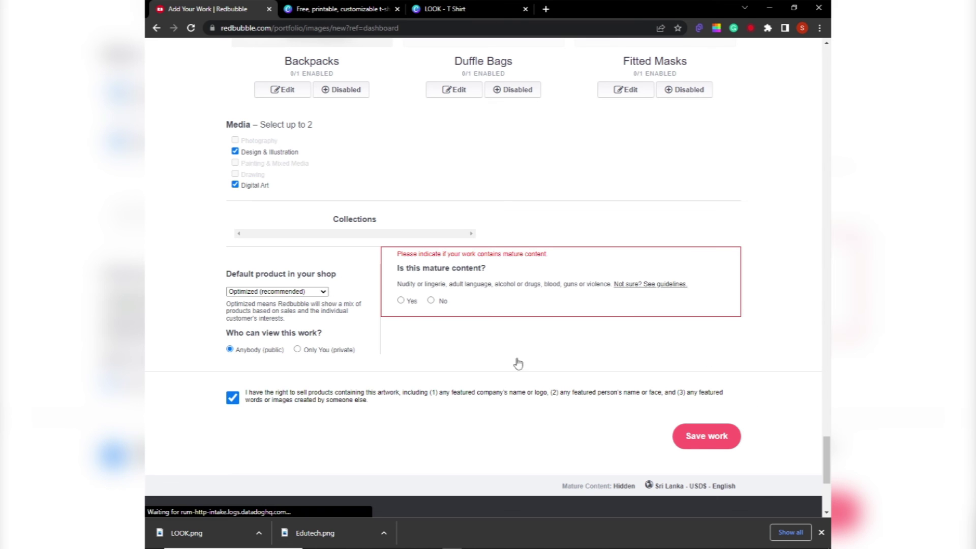
Step: Answer No to the mature content question and save the work
left_click(401, 301)
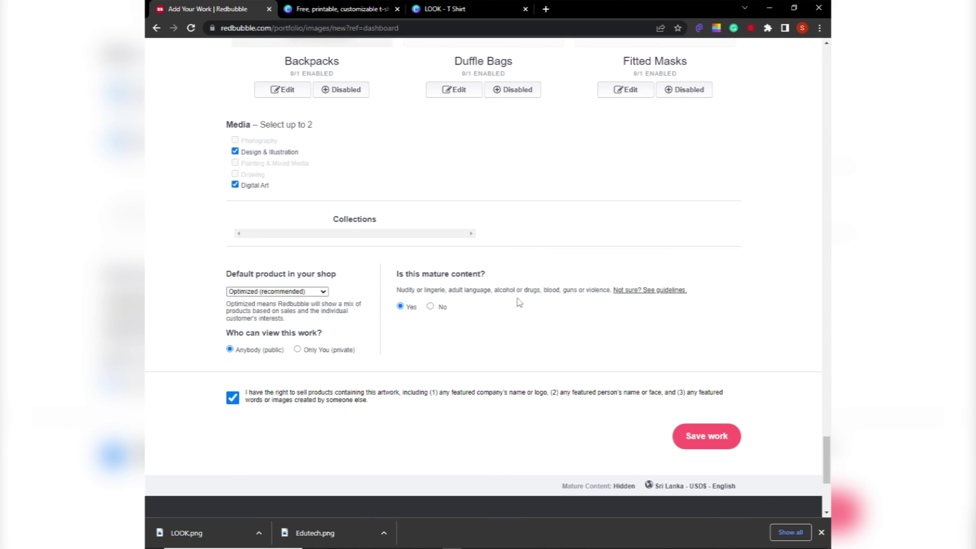
left_click(432, 307)
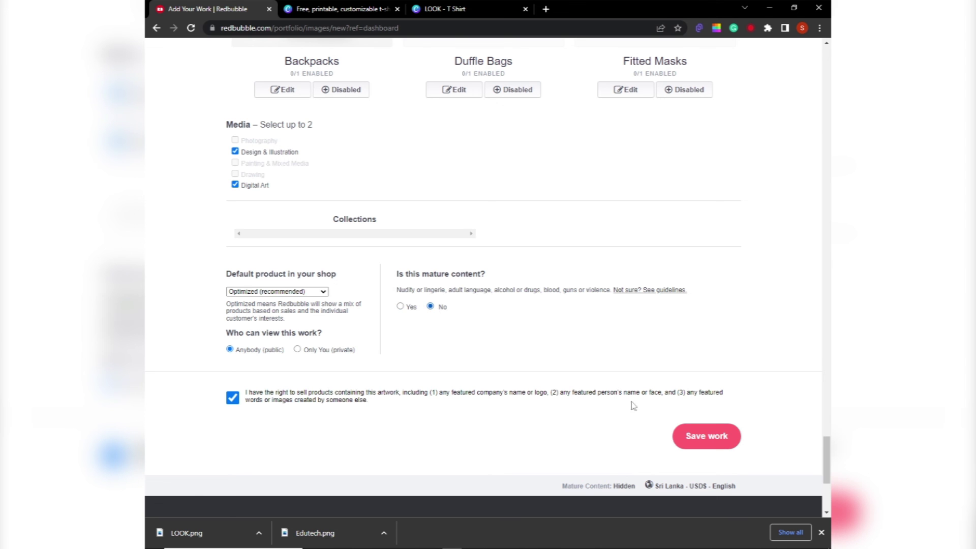
left_click(693, 439)
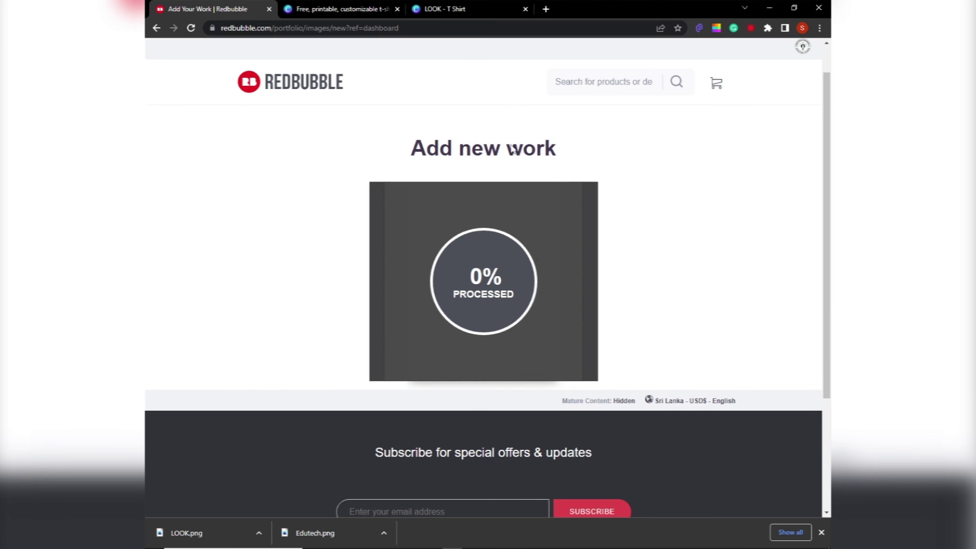
scroll(457, 189, "down", 2)
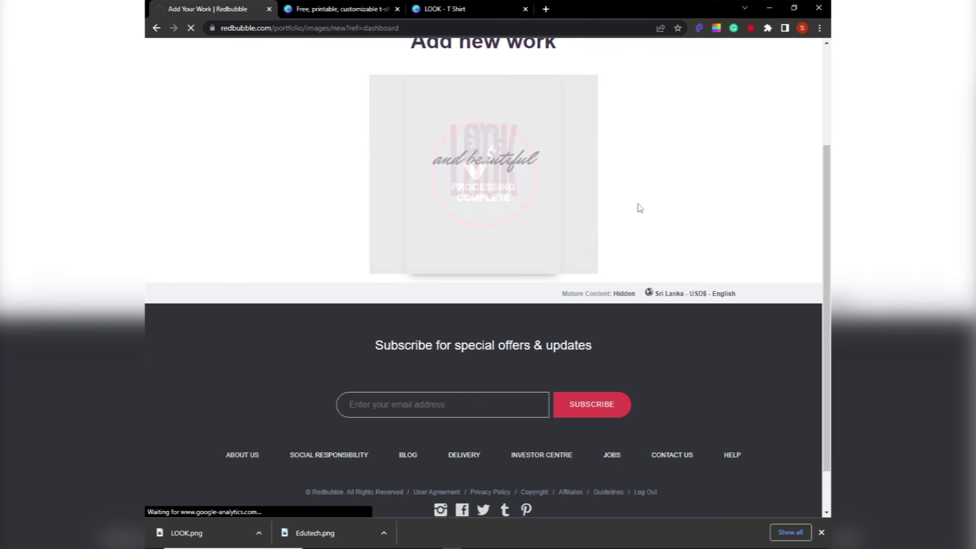
scroll(641, 208, "up", 1)
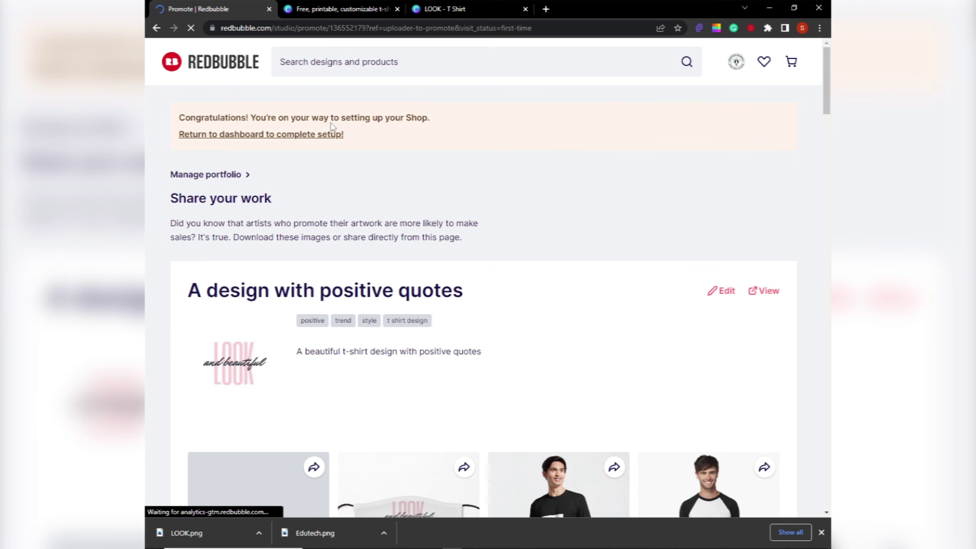
Step: Look over the saved work's title, tags, description and product previews on the share page
scroll(528, 234, "down", 2)
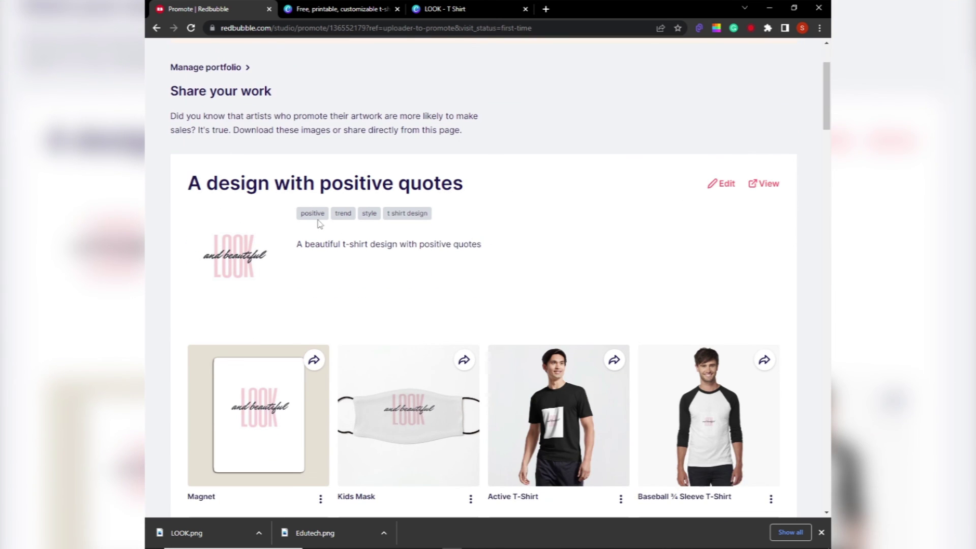
scroll(560, 234, "down", 15)
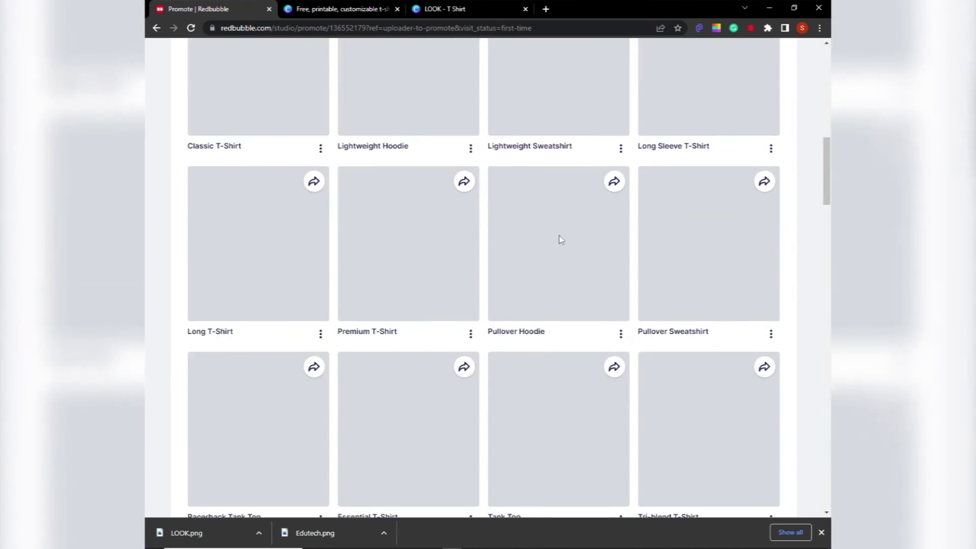
scroll(560, 240, "down", 7)
scroll(561, 240, "up", 14)
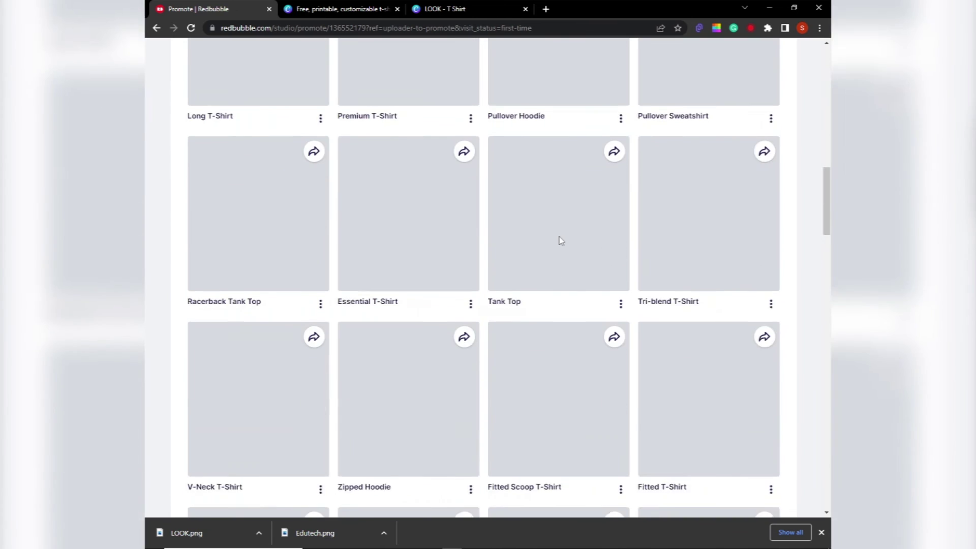
scroll(559, 239, "up", 10)
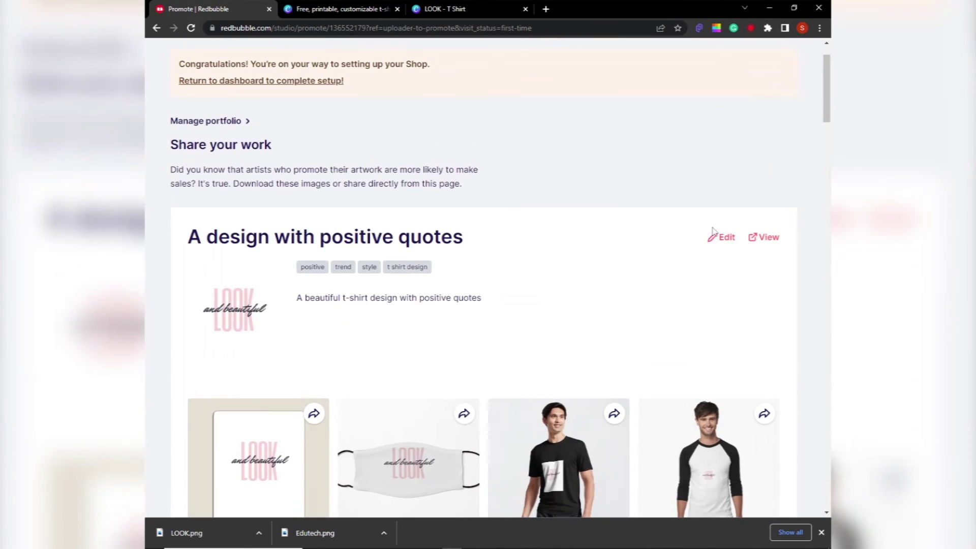
Step: View the work's public shop page and look through all the products offered with the design
left_click(752, 248)
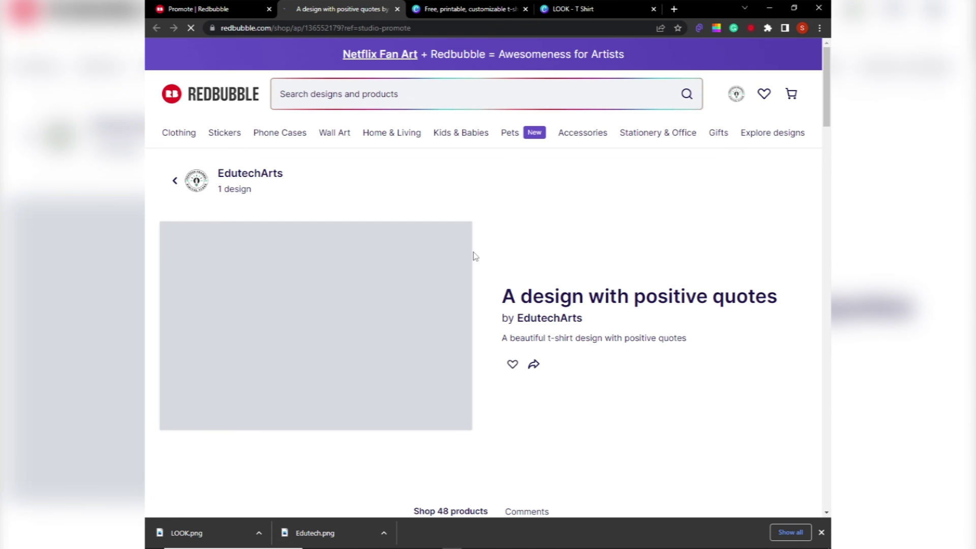
scroll(474, 252, "down", 1)
scroll(474, 252, "down", 4)
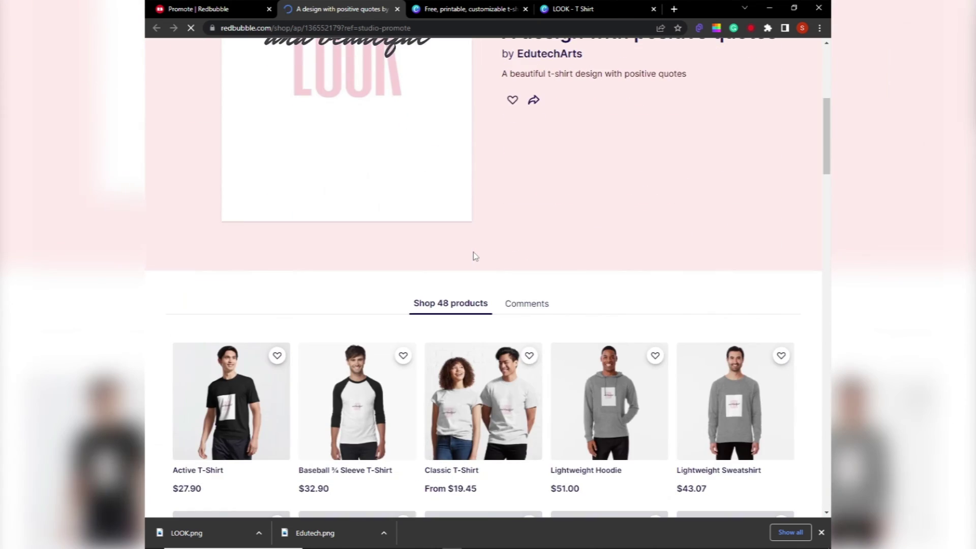
scroll(474, 252, "up", 3)
scroll(474, 252, "down", 10)
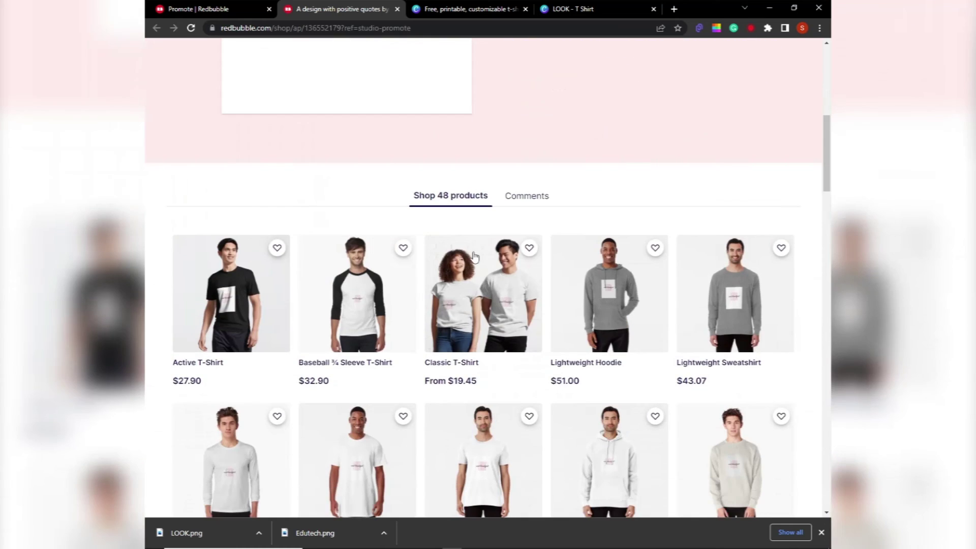
scroll(474, 255, "down", 12)
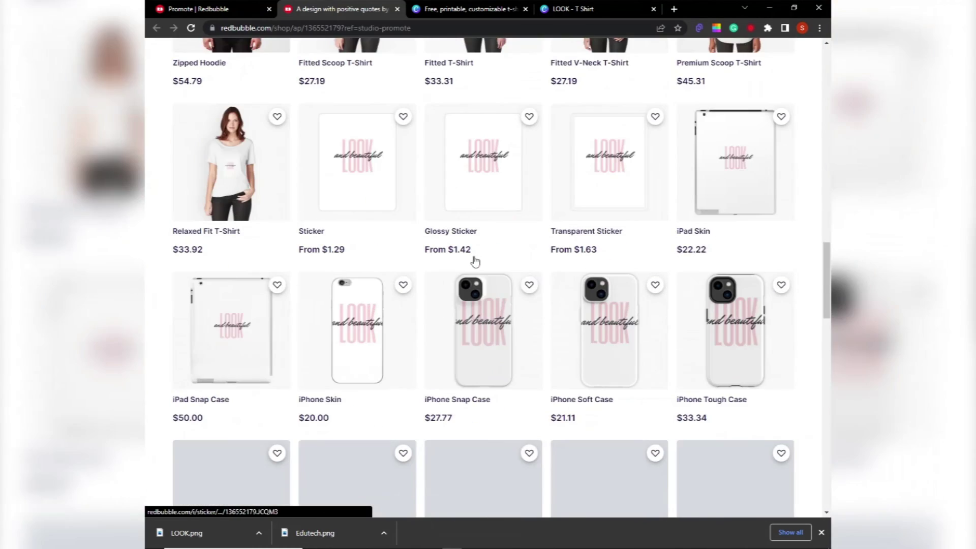
scroll(474, 259, "down", 14)
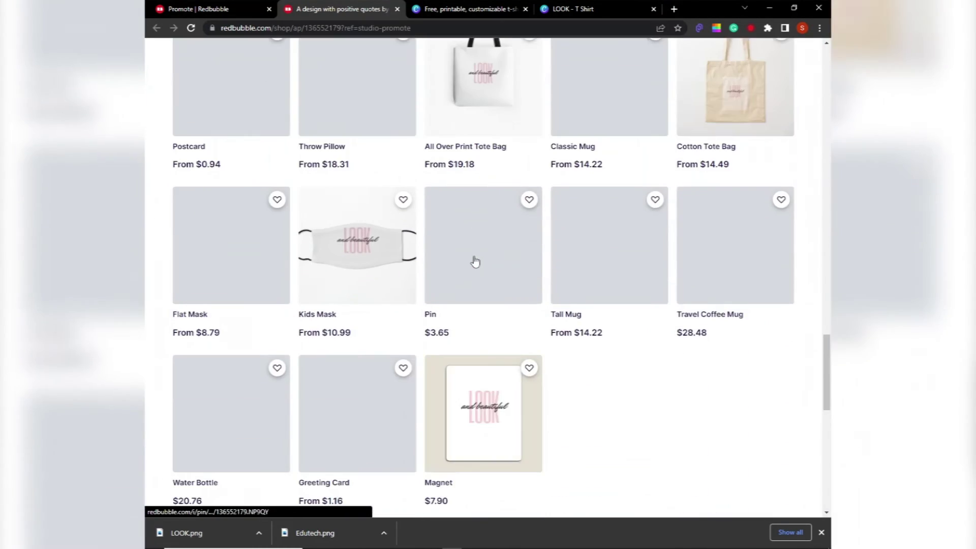
scroll(474, 259, "down", 3)
scroll(661, 264, "down", 3)
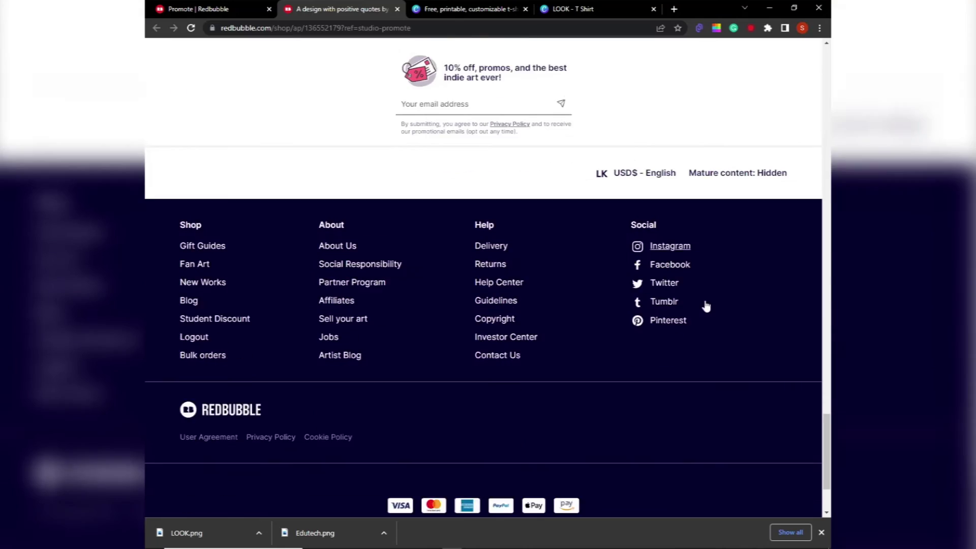
scroll(706, 307, "up", 4)
left_click_drag(827, 407, 824, 78)
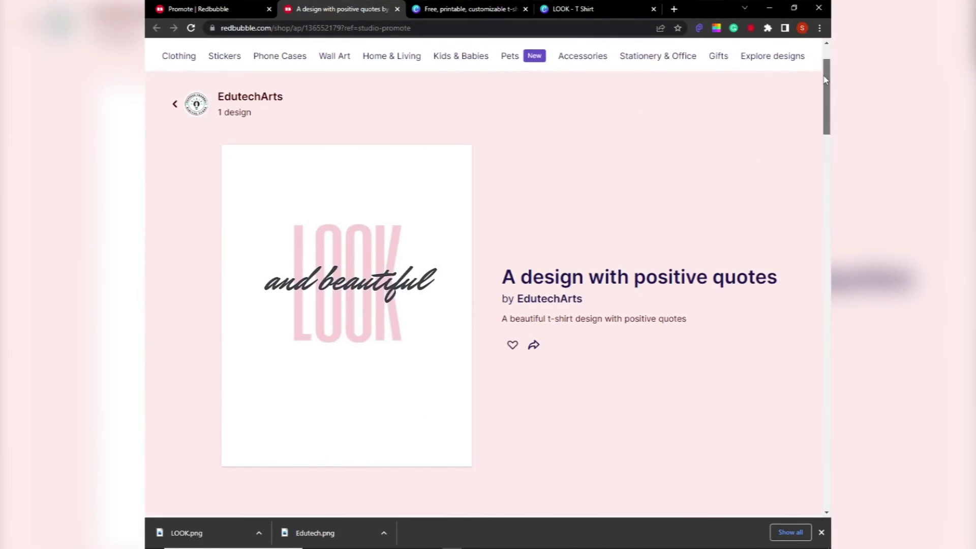